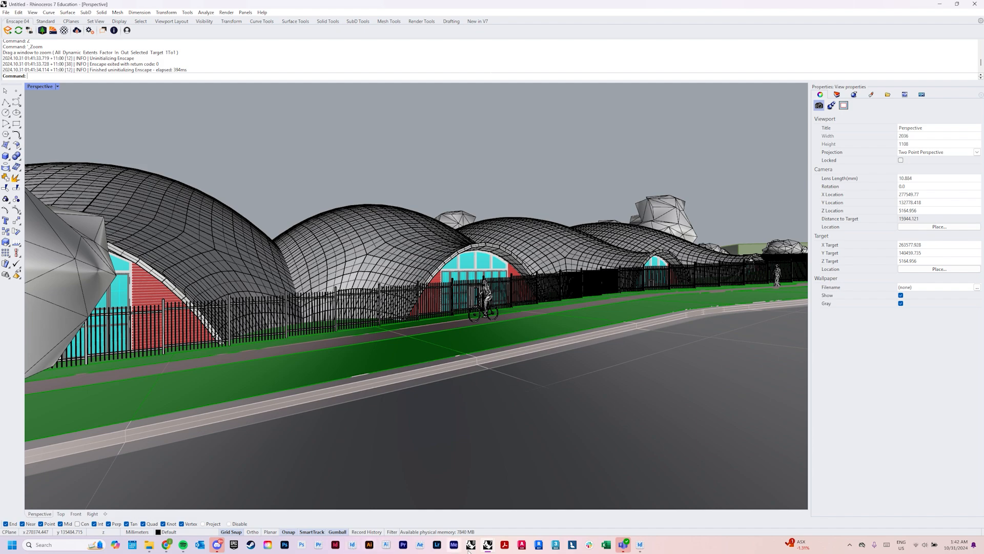
Step: Switch to InDesign and examine the exploded axonometric drawing and its interior rooms up close in Diagrams.indd
{"action": "left_click", "coordinate": [640, 547]}
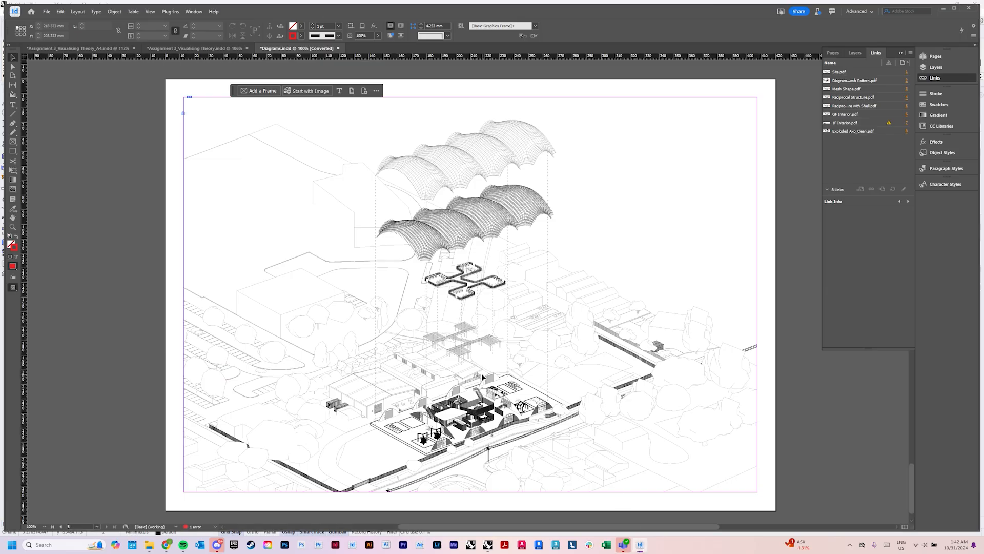
{"action": "scroll", "coordinate": [483, 377], "scroll_direction": "down", "scroll_amount": 1}
{"action": "scroll", "coordinate": [474, 365], "scroll_direction": "up", "scroll_amount": 2}
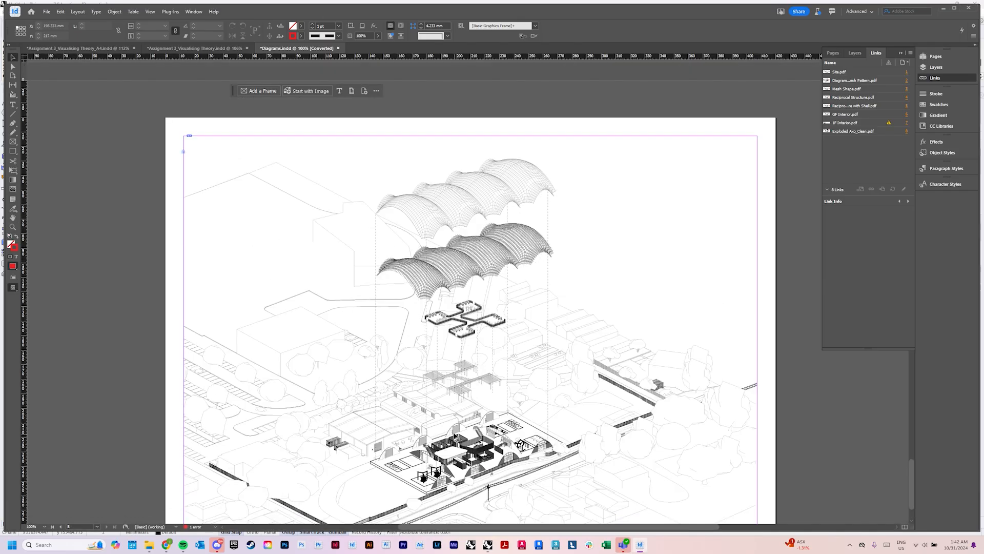
{"action": "scroll", "coordinate": [460, 433], "scroll_direction": "up", "scroll_amount": 4, "text": "alt"}
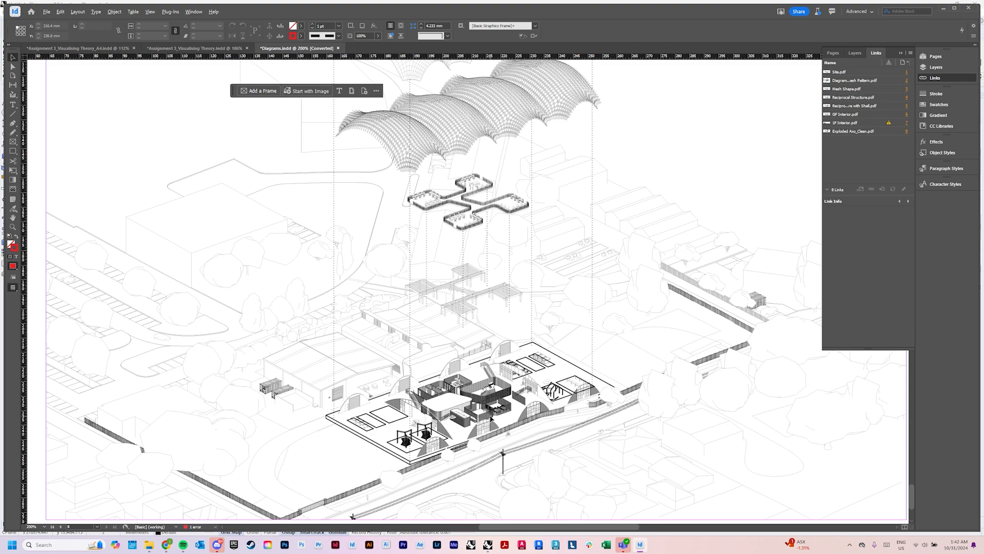
{"action": "scroll", "coordinate": [464, 379], "scroll_direction": "up", "scroll_amount": 8, "text": "alt"}
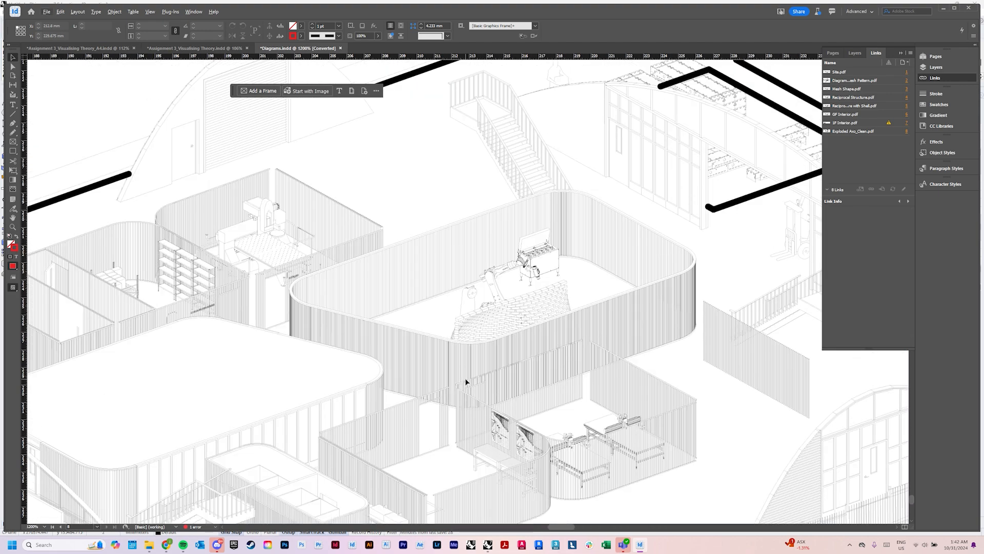
{"action": "scroll", "coordinate": [466, 377], "scroll_direction": "down", "scroll_amount": 3, "text": "alt"}
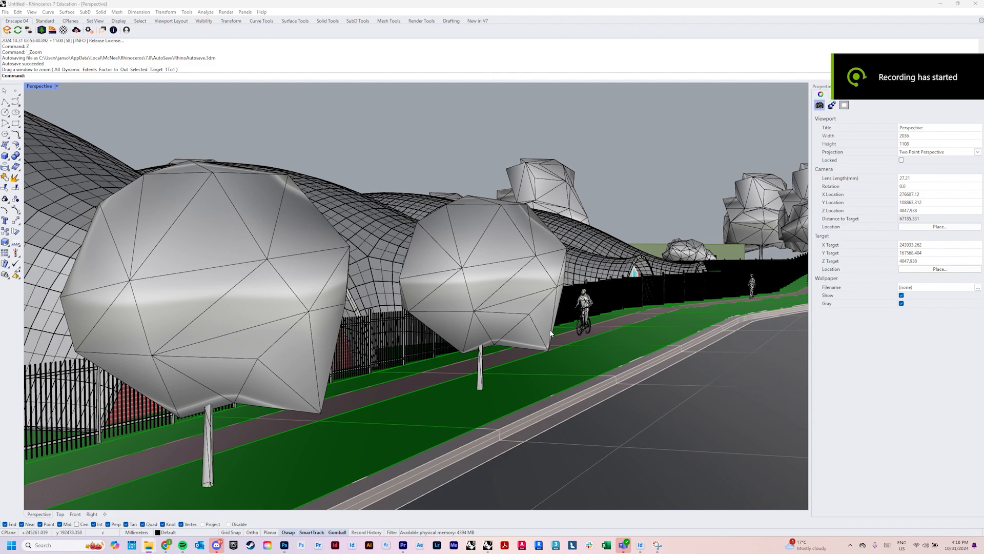
Step: Look over the domed building in the untitled Rhino site model, and switch to the Option 6 Master Model file
{"action": "scroll", "coordinate": [471, 307], "scroll_direction": "up", "scroll_amount": 8}
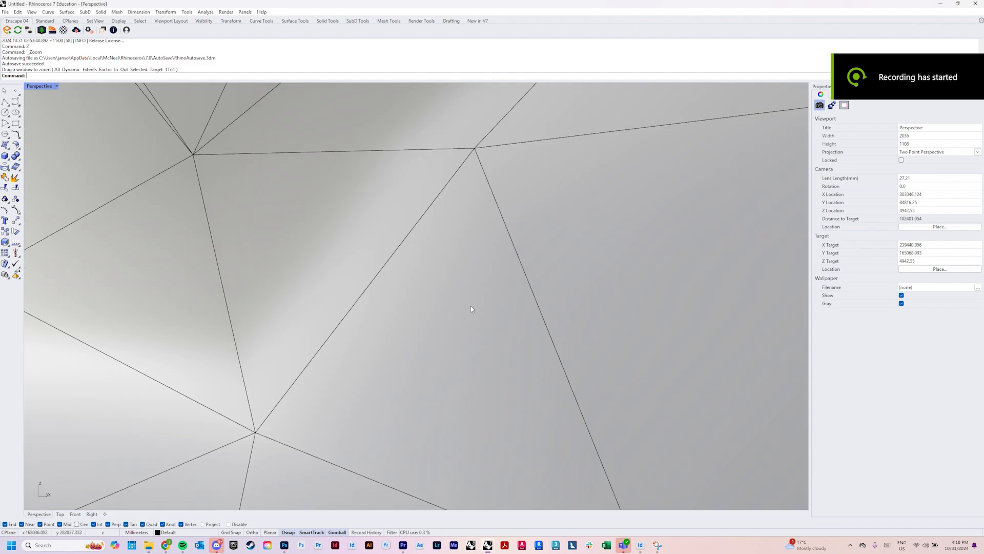
{"action": "scroll", "coordinate": [471, 306], "scroll_direction": "down", "scroll_amount": 10}
{"action": "right_click_drag", "start_coordinate": [473, 306], "coordinate": [459, 322]}
{"action": "scroll", "coordinate": [459, 322], "scroll_direction": "up", "scroll_amount": 2}
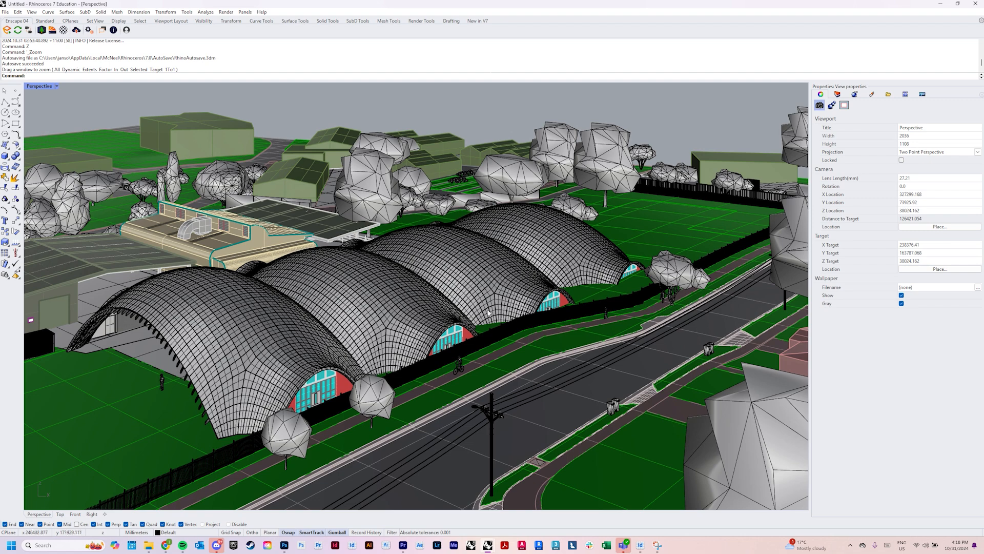
{"action": "scroll", "coordinate": [478, 299], "scroll_direction": "up", "scroll_amount": 2}
{"action": "mouse_move", "coordinate": [487, 545]}
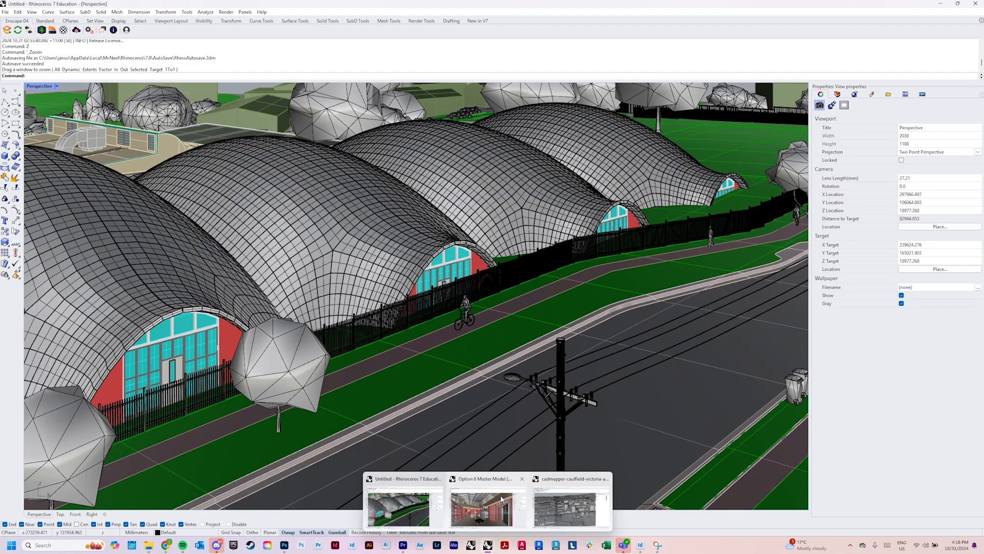
{"action": "left_click", "coordinate": [485, 504]}
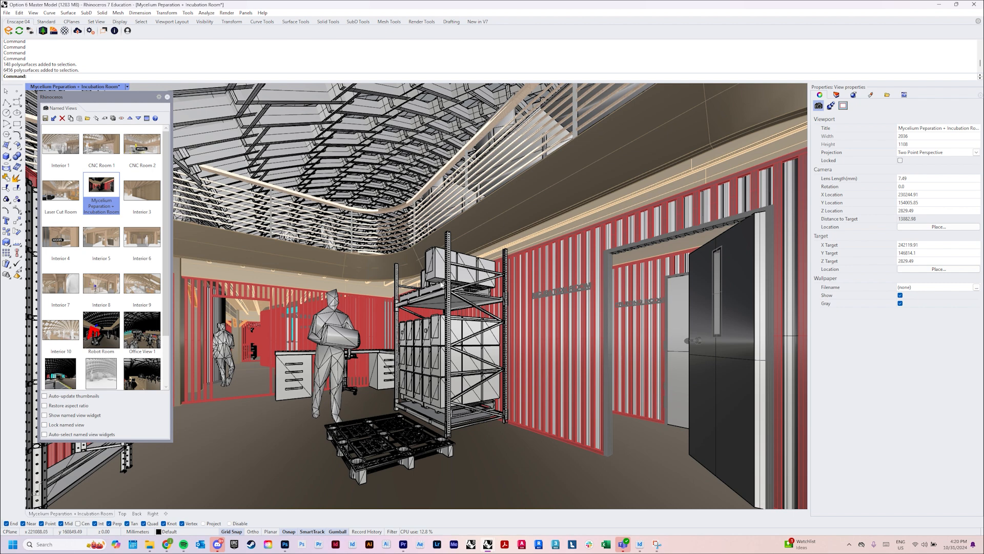
Step: Change the viewport from the two-point interior view to the standard Perspective view of the whole building
{"action": "scroll", "coordinate": [455, 321], "scroll_direction": "down", "scroll_amount": 6}
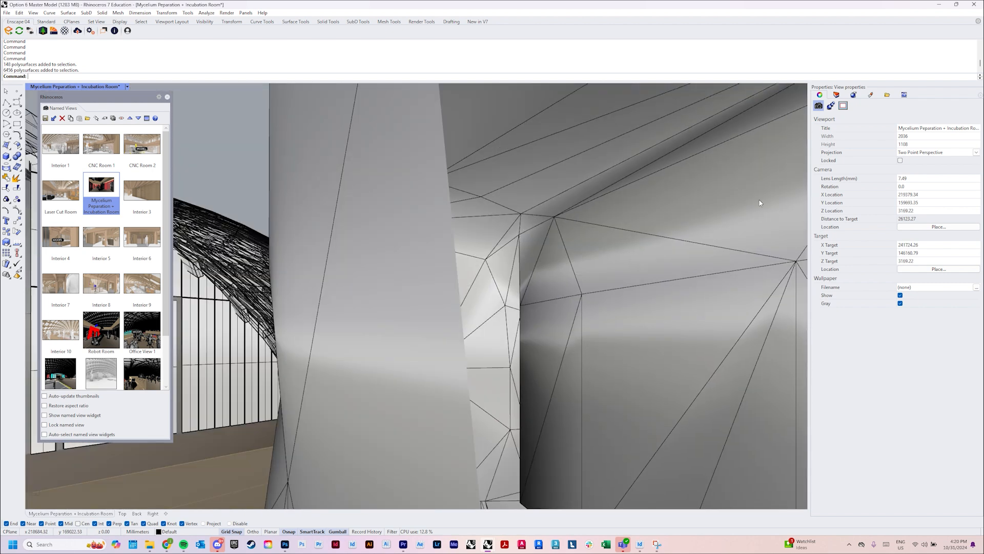
{"action": "left_click", "coordinate": [921, 153]}
{"action": "left_click", "coordinate": [921, 167]}
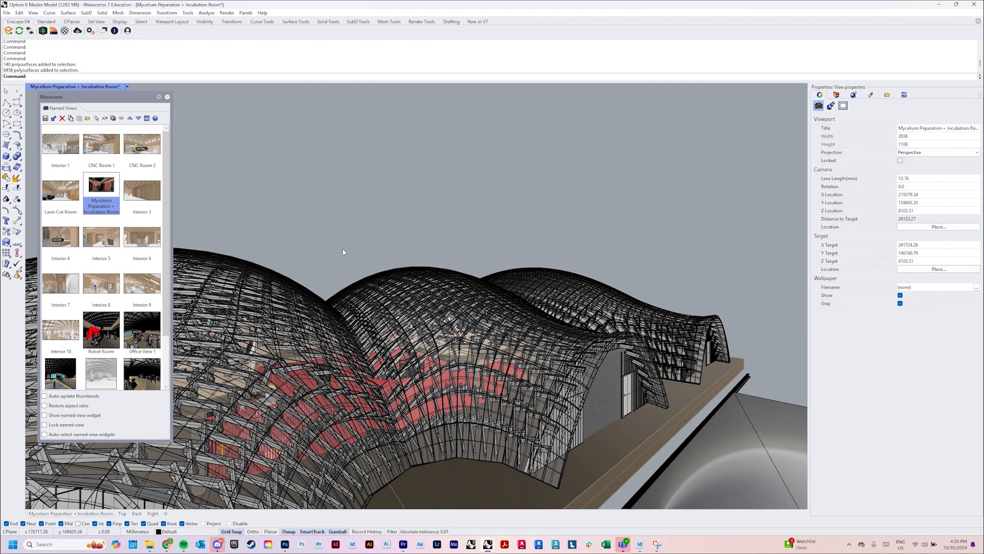
{"action": "left_click", "coordinate": [127, 87]}
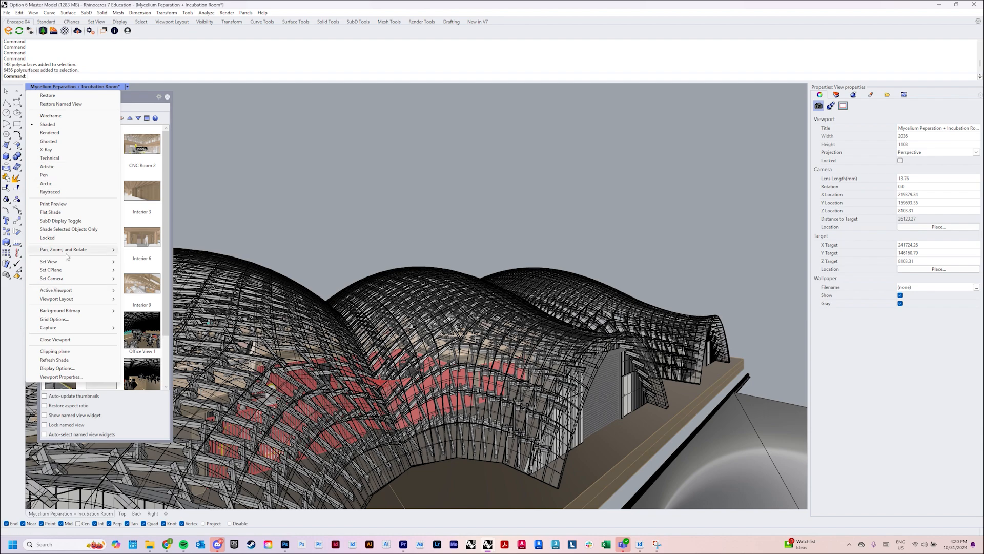
{"action": "mouse_move", "coordinate": [77, 262]}
{"action": "left_click", "coordinate": [144, 324]}
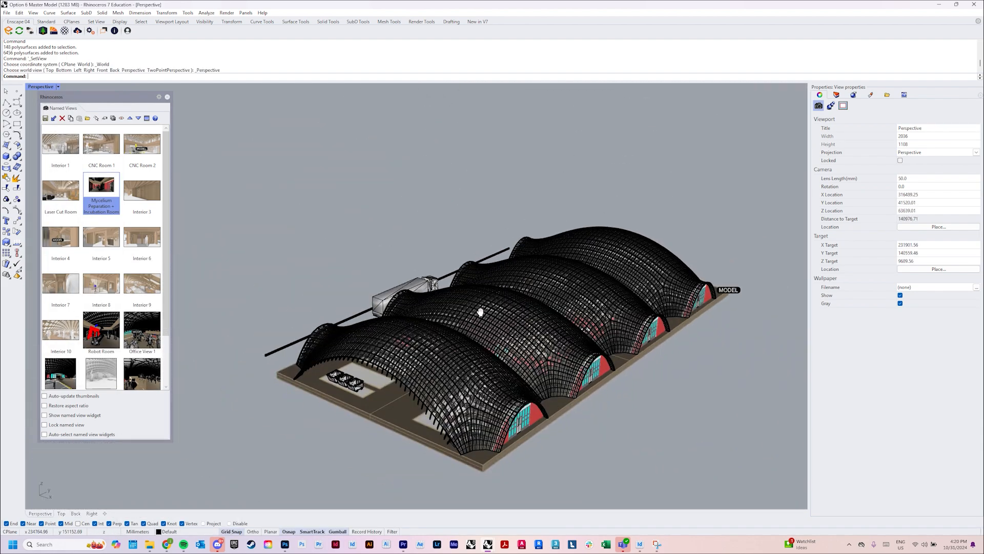
Step: Move the plastic sheet roof shell 60000 mm vertically upward, off the building
{"action": "mouse_move", "coordinate": [480, 312]}
{"action": "right_mouse_down"}
{"action": "mouse_move", "coordinate": [423, 359]}
{"action": "mouse_move", "coordinate": [483, 329]}
{"action": "right_mouse_up"}
{"action": "left_click", "coordinate": [431, 360]}
{"action": "left_click", "coordinate": [504, 313]}
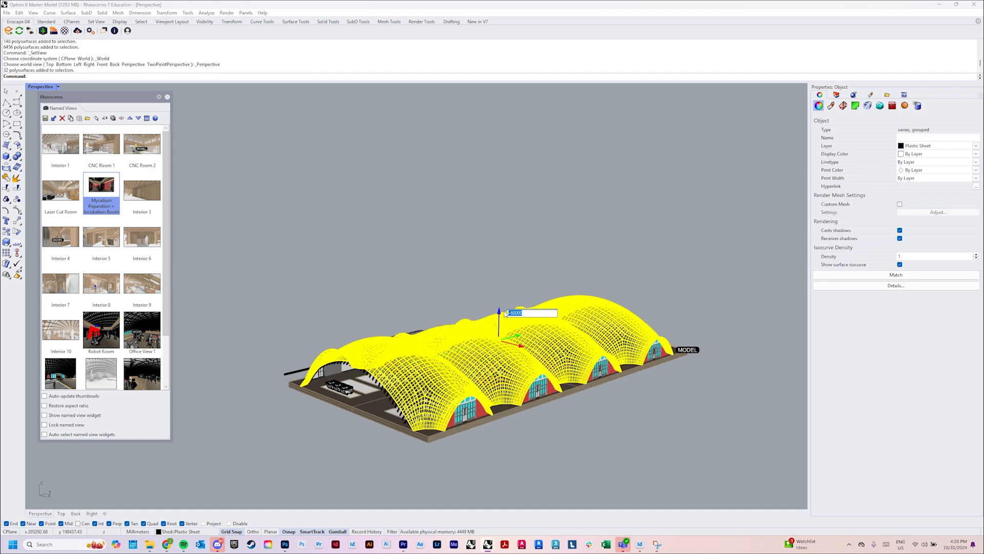
{"action": "key", "text": "Left"}
{"action": "key", "text": "Right"}
{"action": "key", "text": "Return"}
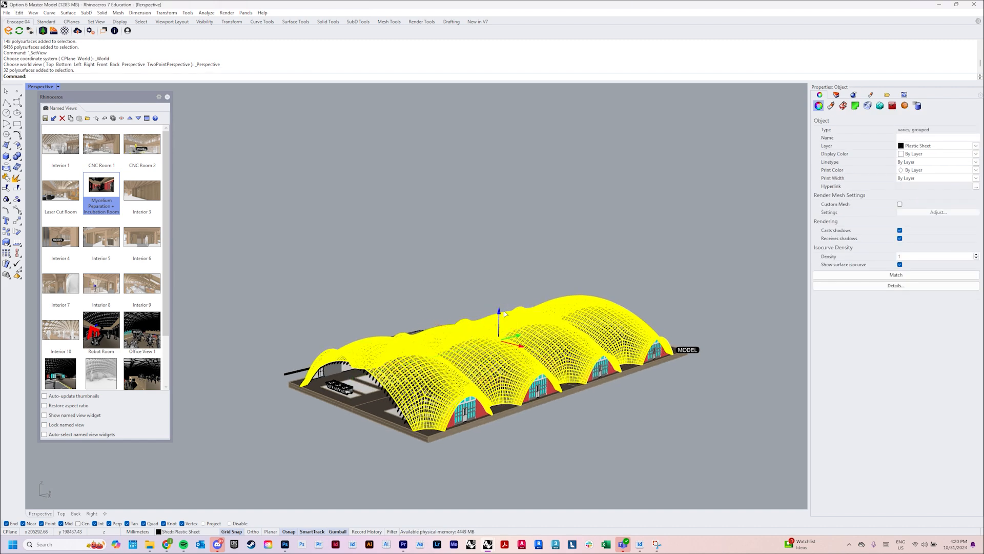
Step: Raise the structural roof grid above the building base, and lift the plastic sheet shell higher to sit above the grid
{"action": "scroll", "coordinate": [505, 296], "scroll_direction": "down", "scroll_amount": 3}
{"action": "scroll", "coordinate": [505, 296], "scroll_direction": "up", "scroll_amount": 2}
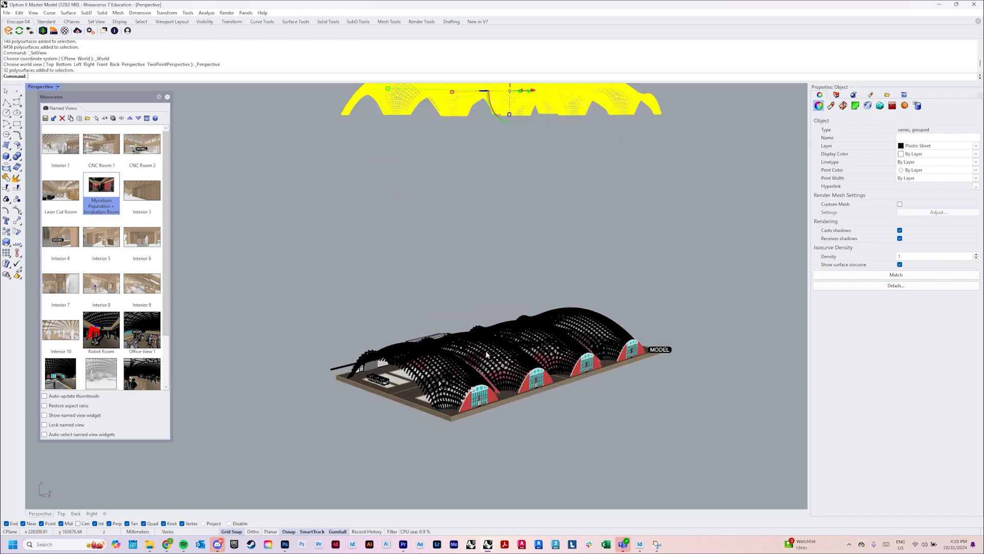
{"action": "left_click", "coordinate": [500, 346]}
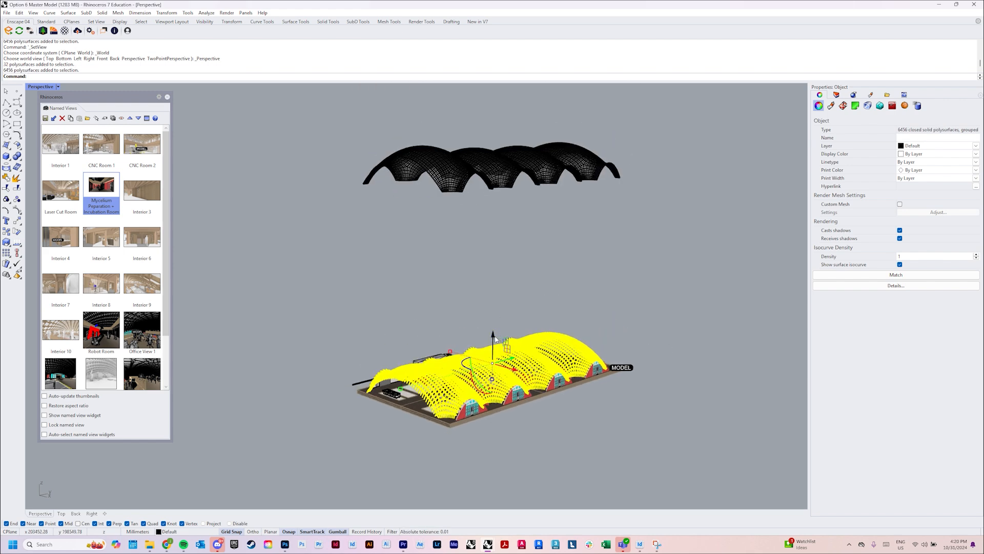
{"action": "left_click", "coordinate": [518, 162]}
{"action": "scroll", "coordinate": [518, 162], "scroll_direction": "up", "scroll_amount": 2}
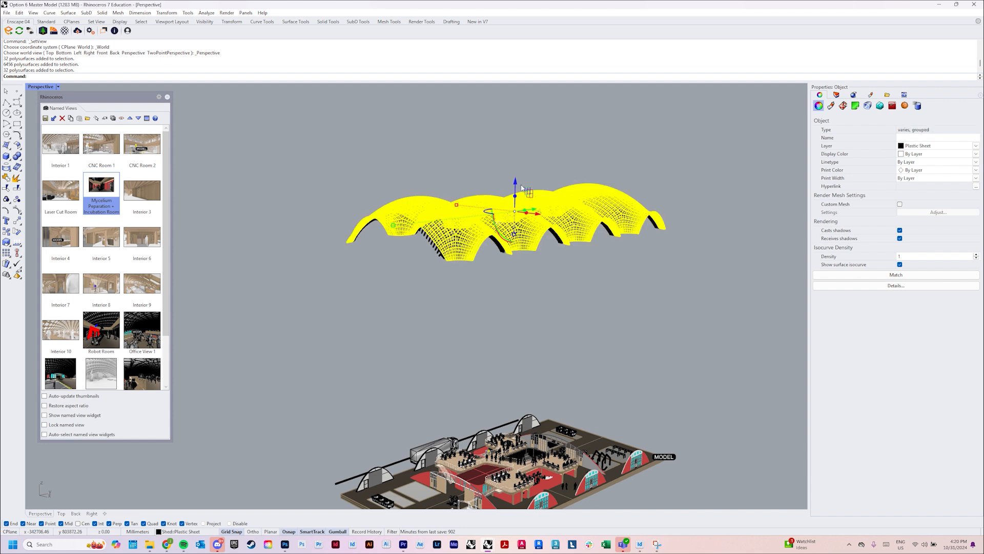
{"action": "scroll", "coordinate": [497, 259], "scroll_direction": "down", "scroll_amount": 4}
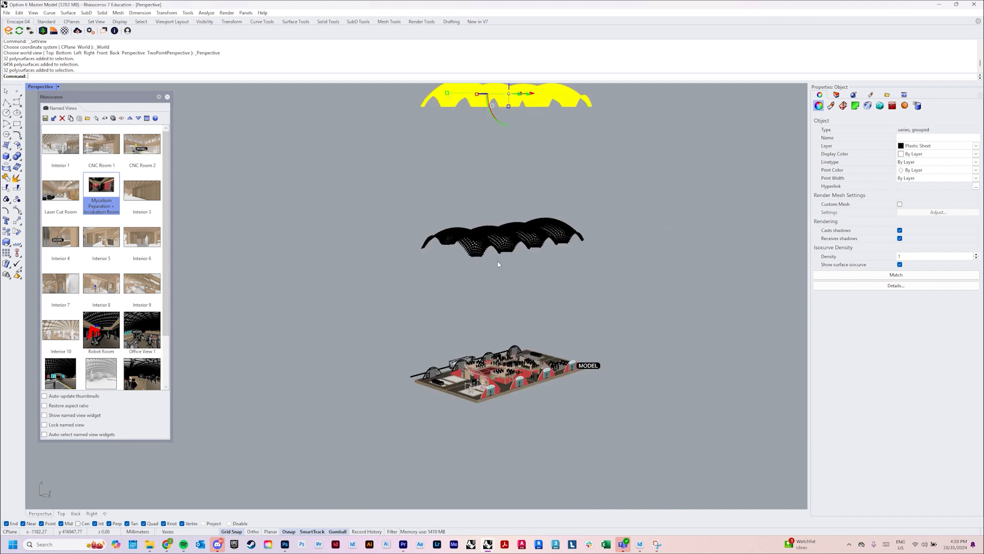
{"action": "scroll", "coordinate": [419, 328], "scroll_direction": "up", "scroll_amount": 3}
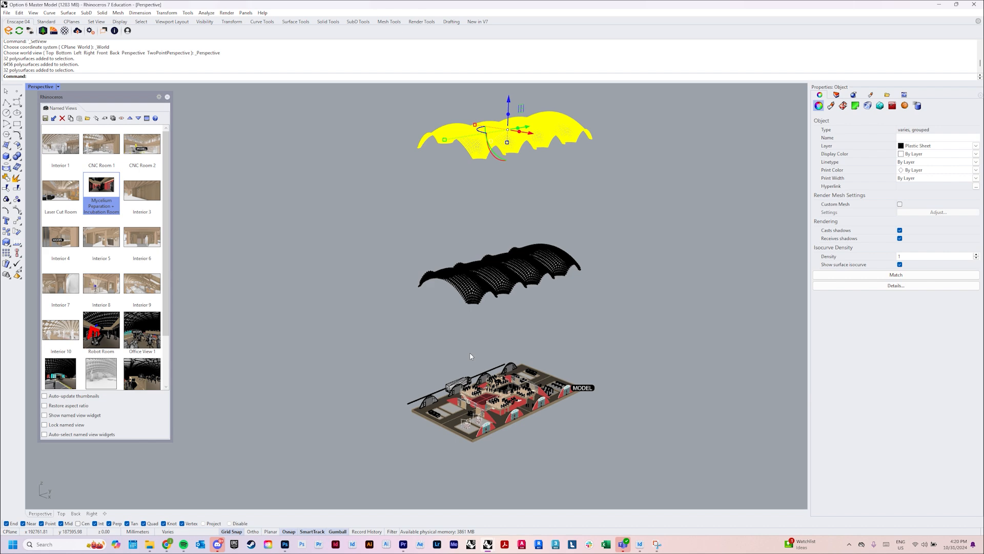
Step: Deselect the roof shell, set the viewport projection to Parallel, and frame all the exploded layers from an axonometric angle
{"action": "scroll", "coordinate": [470, 355], "scroll_direction": "up", "scroll_amount": 3}
{"action": "scroll", "coordinate": [471, 356], "scroll_direction": "down", "scroll_amount": 3}
{"action": "right_click_drag", "start_coordinate": [472, 354], "coordinate": [611, 272]}
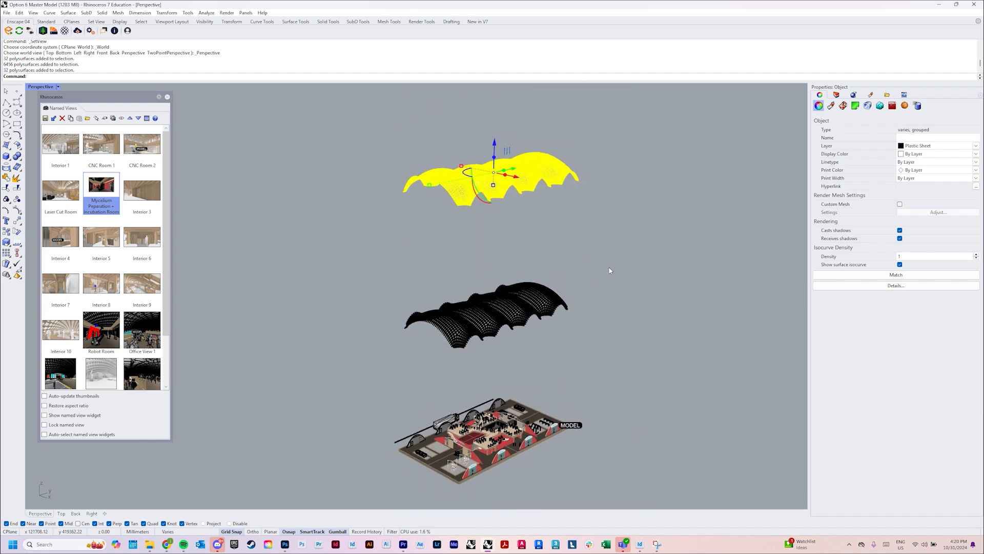
{"action": "left_click", "coordinate": [701, 215]}
{"action": "right_click_drag", "start_coordinate": [490, 287], "coordinate": [521, 303], "text": "shift"}
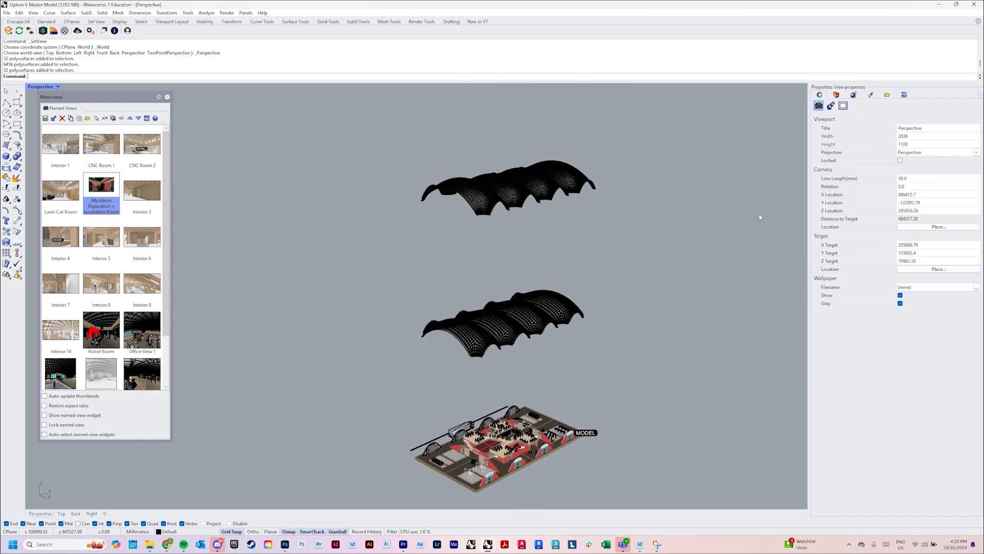
{"action": "left_click", "coordinate": [917, 153]}
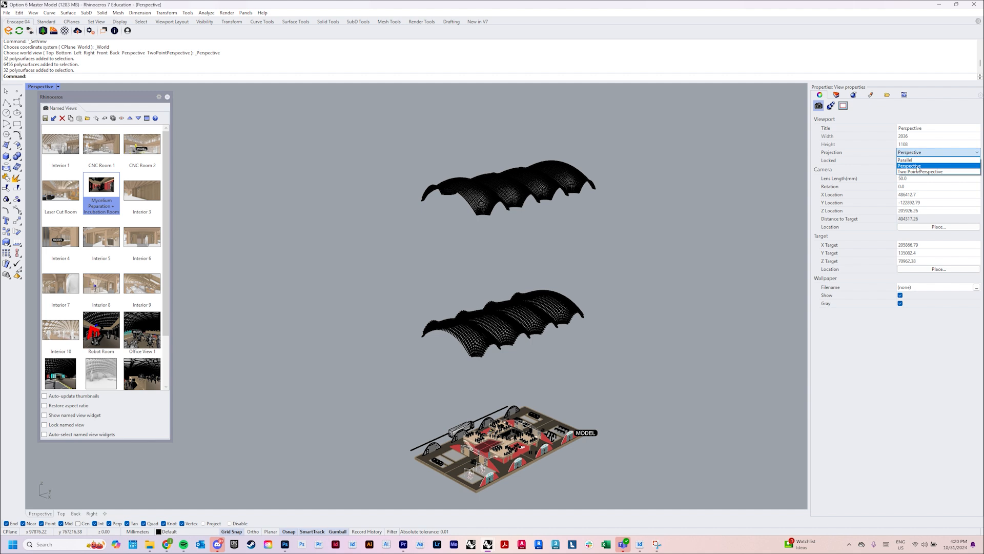
{"action": "left_click", "coordinate": [920, 160]}
{"action": "mouse_move", "coordinate": [540, 320]}
{"action": "right_mouse_down"}
{"action": "mouse_move", "coordinate": [552, 339]}
{"action": "mouse_move", "coordinate": [541, 310]}
{"action": "mouse_move", "coordinate": [528, 311]}
{"action": "right_mouse_up"}
{"action": "scroll", "coordinate": [557, 328], "scroll_direction": "up", "scroll_amount": 2}
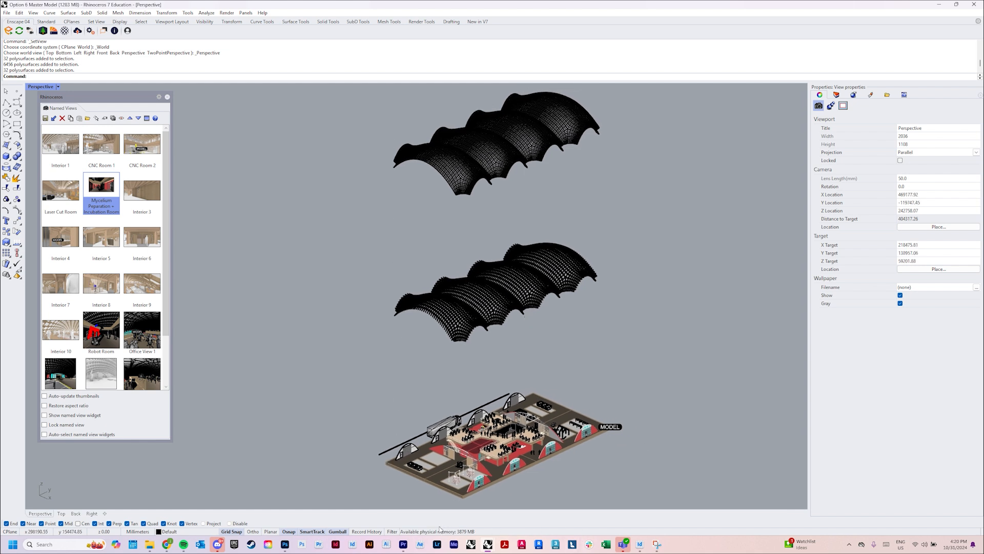
Step: Switch to InDesign and compare the exploded layout with the finished diagram's ground floor, surroundings and dotted guide lines
{"action": "left_click", "coordinate": [639, 544]}
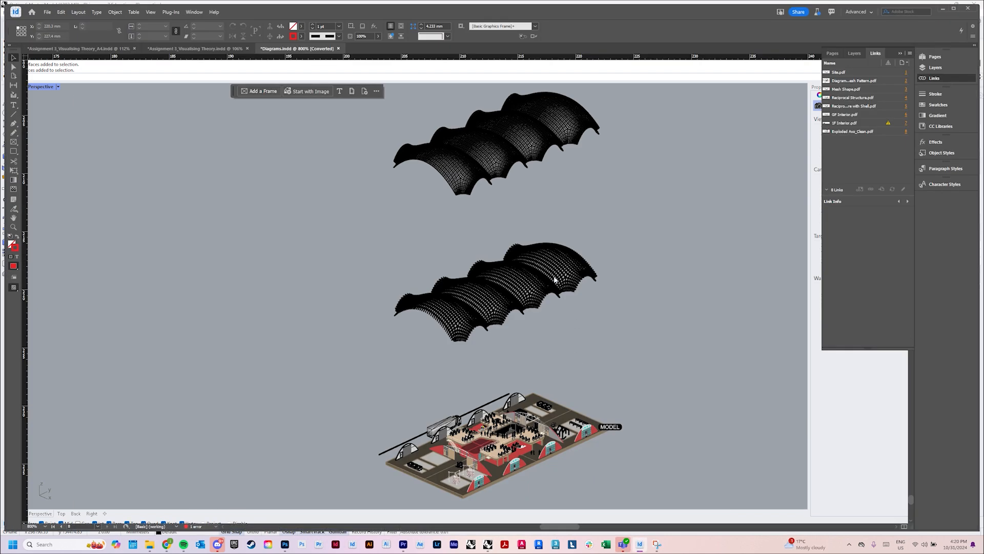
{"action": "scroll", "coordinate": [420, 290], "scroll_direction": "down", "scroll_amount": 3}
{"action": "scroll", "coordinate": [420, 304], "scroll_direction": "right", "scroll_amount": 5}
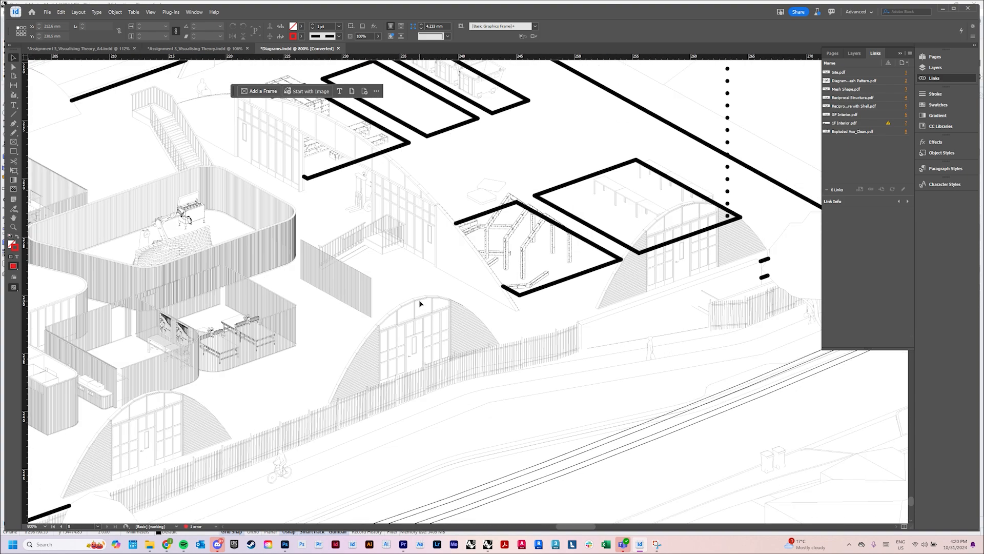
{"action": "scroll", "coordinate": [420, 303], "scroll_direction": "down", "scroll_amount": 6, "text": "alt"}
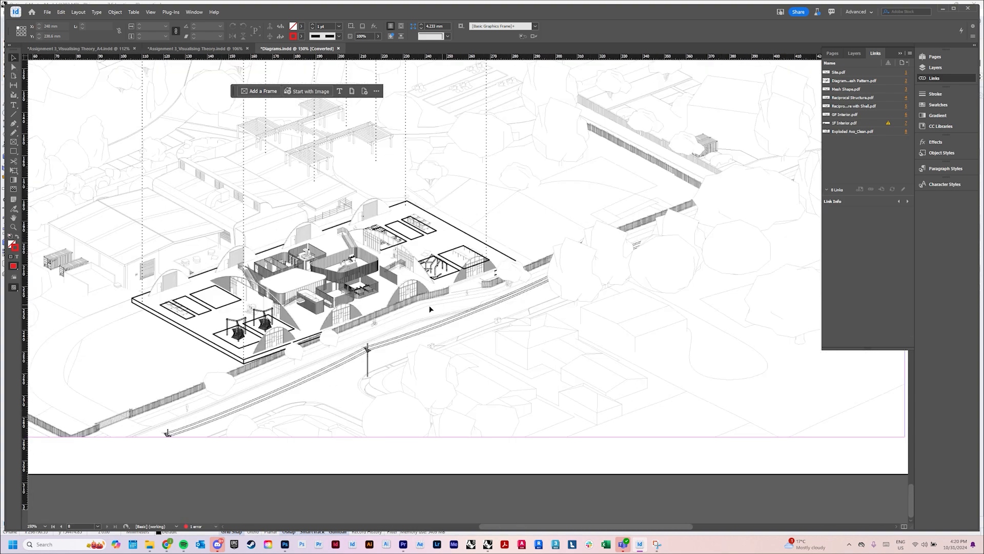
{"action": "scroll", "coordinate": [429, 309], "scroll_direction": "down", "scroll_amount": 1, "text": "alt"}
{"action": "scroll", "coordinate": [426, 310], "scroll_direction": "up", "scroll_amount": 4}
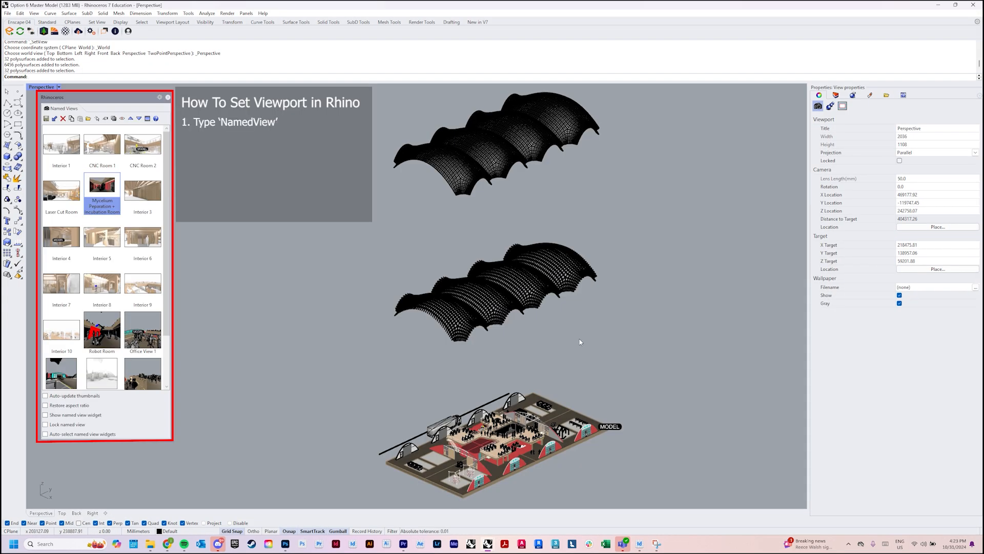
Step: Adjust the camera to frame the exploded model in Rhino and save it as a named view called "Exploded Axo Diagram"
{"action": "right_click_drag", "start_coordinate": [580, 341], "coordinate": [529, 331], "text": "shift"}
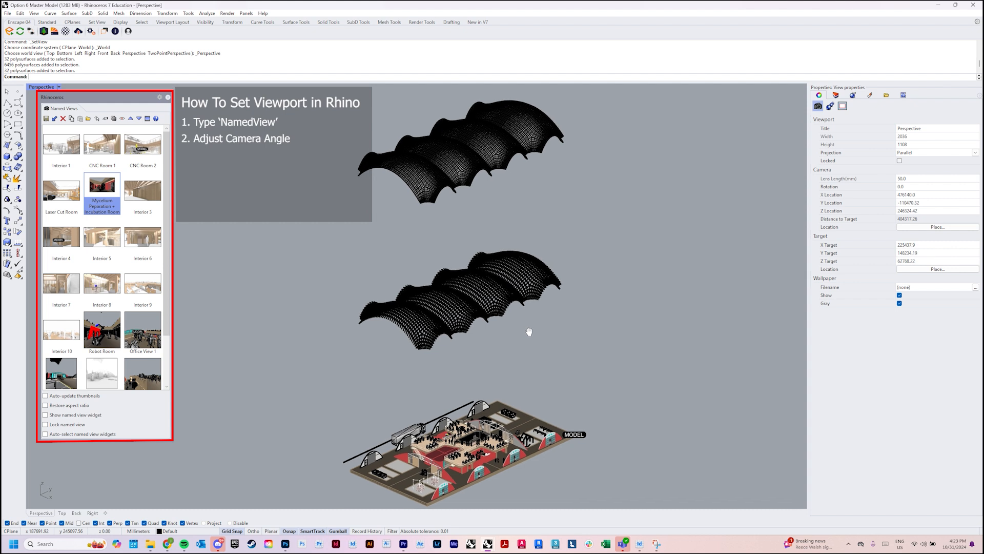
{"action": "right_click_drag", "start_coordinate": [474, 243], "coordinate": [463, 235], "text": "shift"}
{"action": "scroll", "coordinate": [124, 341], "scroll_direction": "down", "scroll_amount": 2}
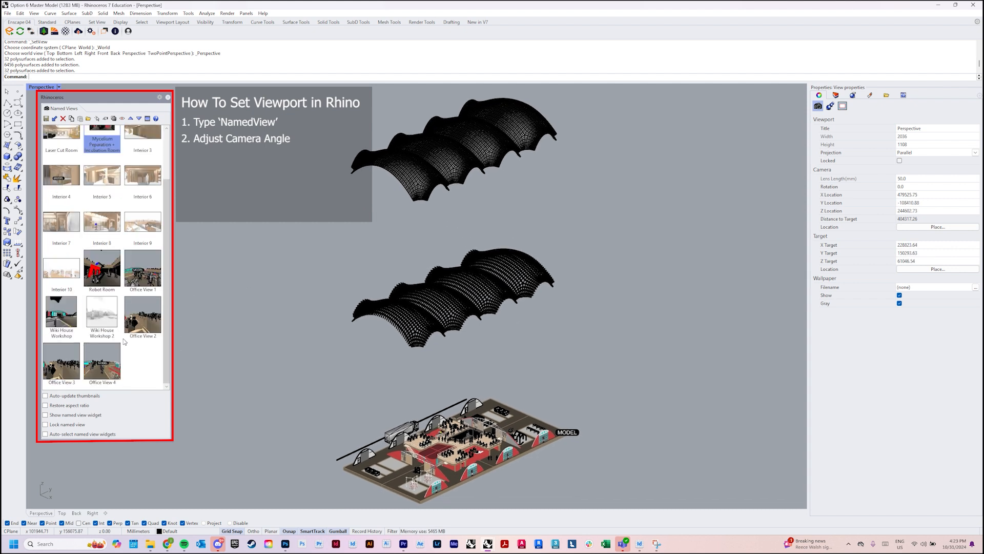
{"action": "left_click", "coordinate": [110, 372]}
{"action": "left_click", "coordinate": [47, 119]}
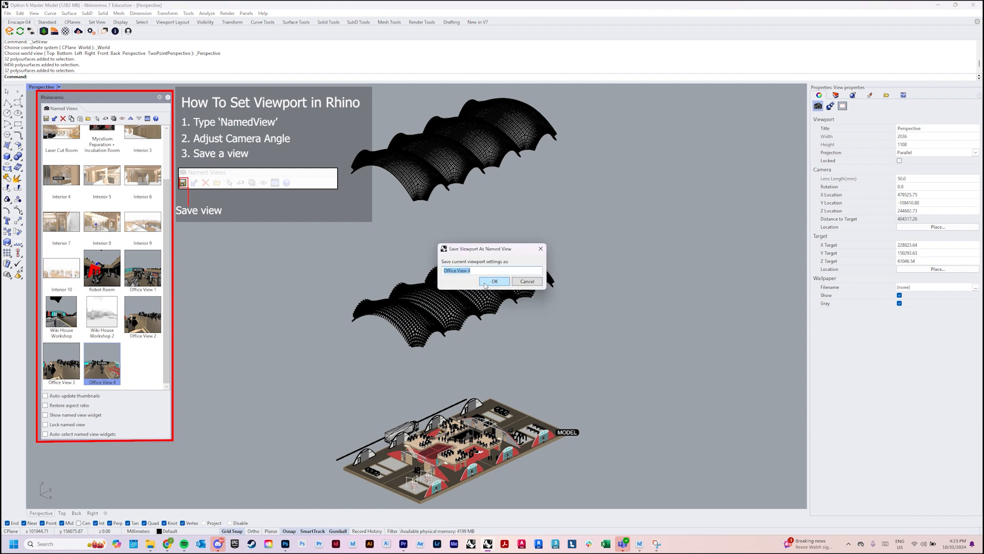
{"action": "type", "text": "Exploded Axo Diagram"}
{"action": "left_click", "coordinate": [485, 284]}
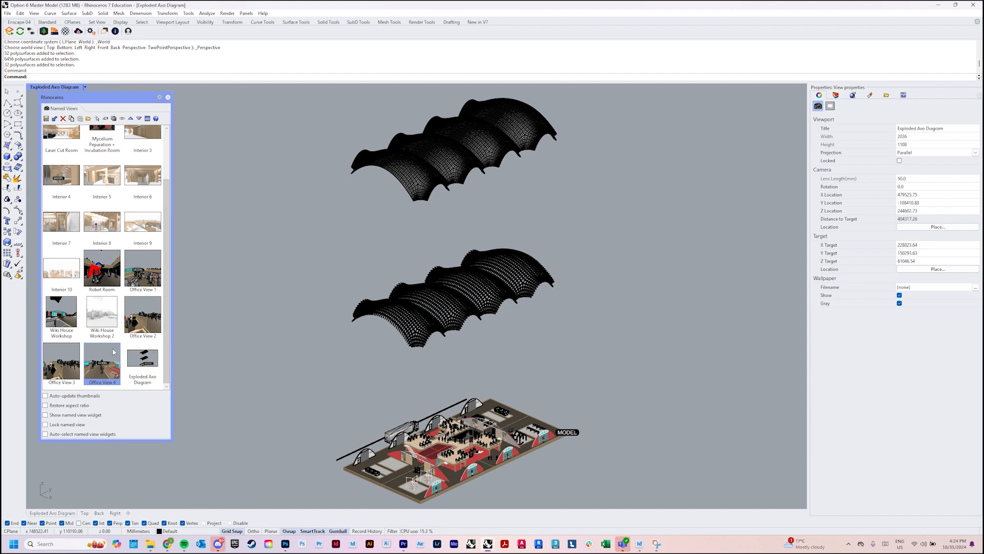
Step: Test the saved view by moving the camera away from the model and restoring the Exploded Axo Diagram named view
{"action": "left_click", "coordinate": [140, 356]}
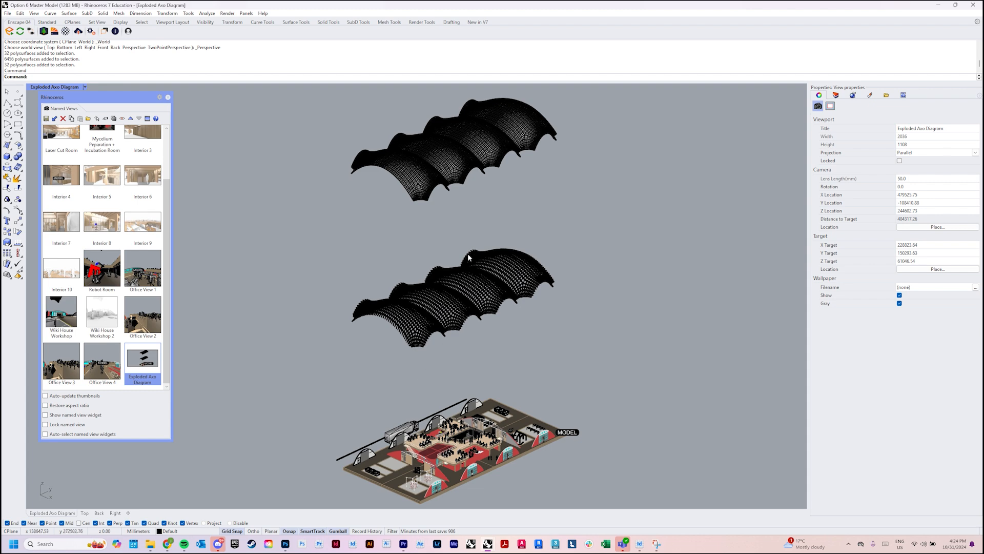
{"action": "right_click_drag", "start_coordinate": [313, 303], "coordinate": [554, 445], "text": "shift"}
{"action": "scroll", "coordinate": [573, 397], "scroll_direction": "up", "scroll_amount": 8}
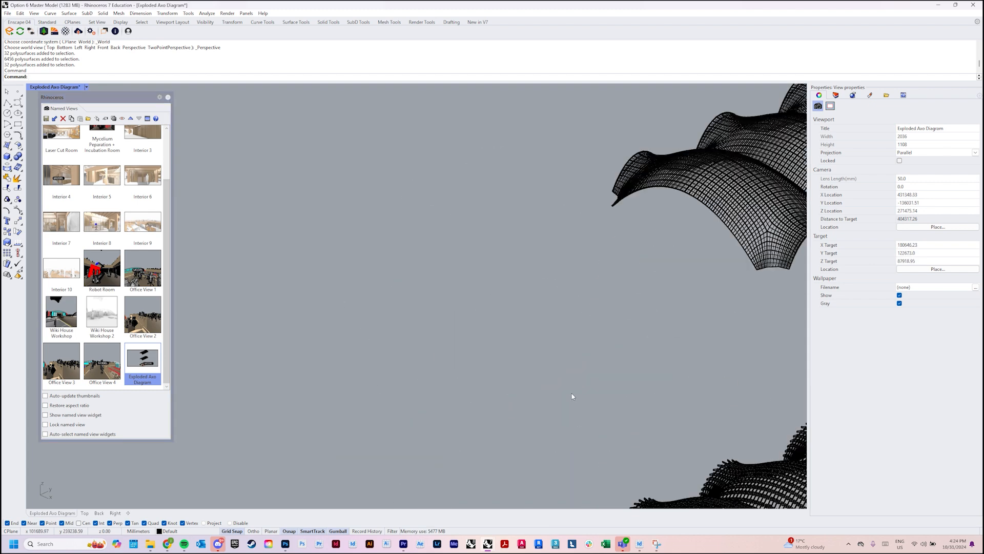
{"action": "double_click", "coordinate": [153, 365]}
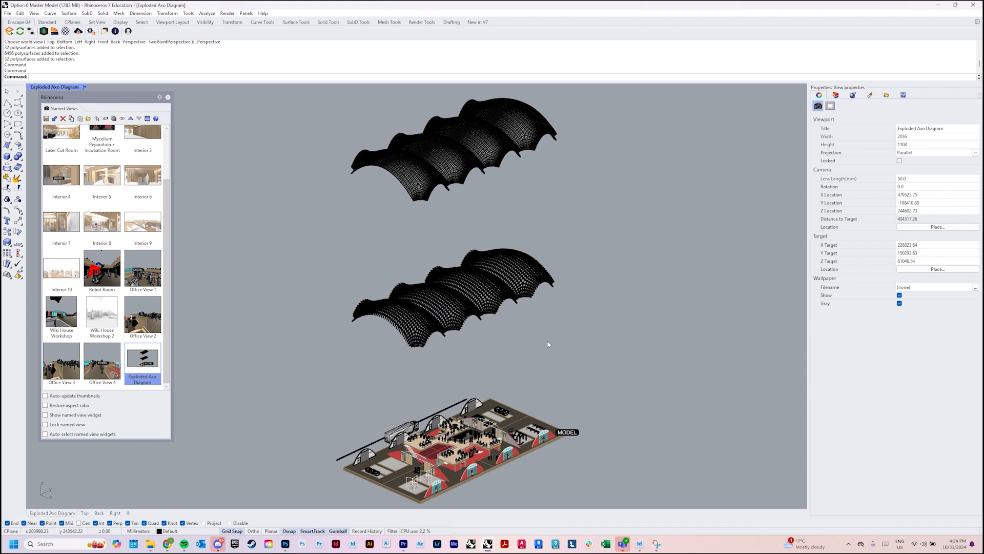
Step: Select the four staircase blocks around the raised office platforms
{"action": "left_click", "coordinate": [413, 449]}
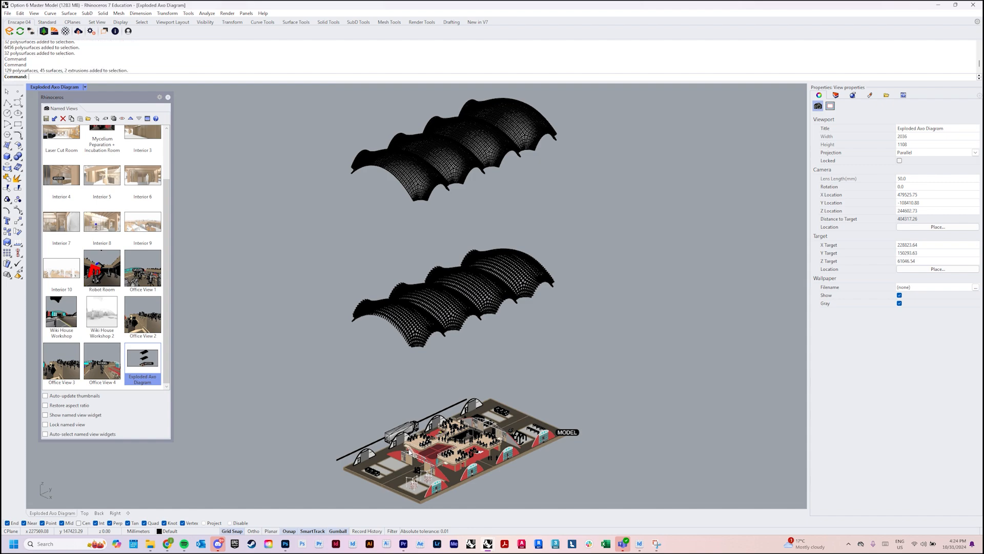
{"action": "left_click", "coordinate": [411, 459]}
{"action": "scroll", "coordinate": [413, 457], "scroll_direction": "up", "scroll_amount": 5}
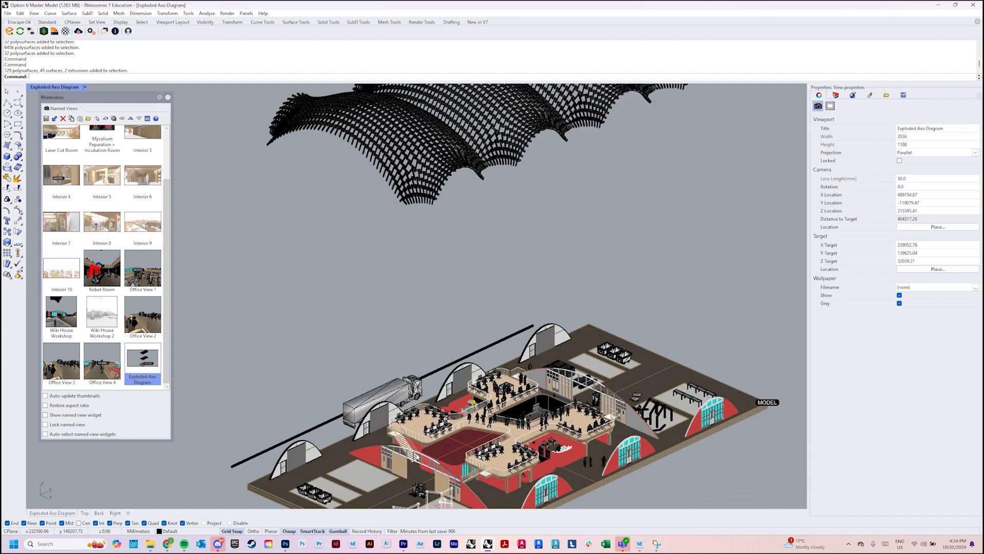
{"action": "left_click", "coordinate": [577, 332], "text": "shift"}
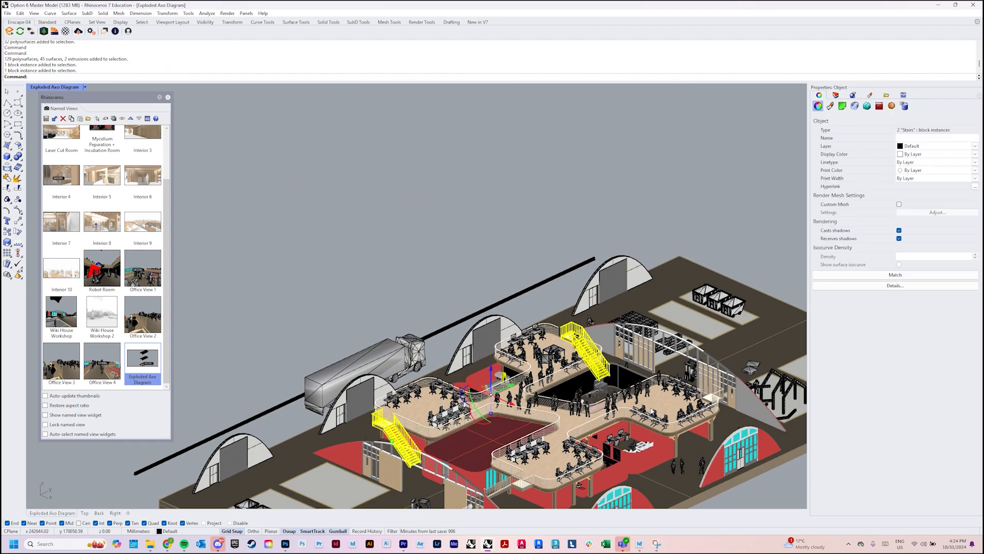
{"action": "right_click_drag", "start_coordinate": [577, 332], "coordinate": [485, 310]}
{"action": "scroll", "coordinate": [502, 410], "scroll_direction": "up", "scroll_amount": 5}
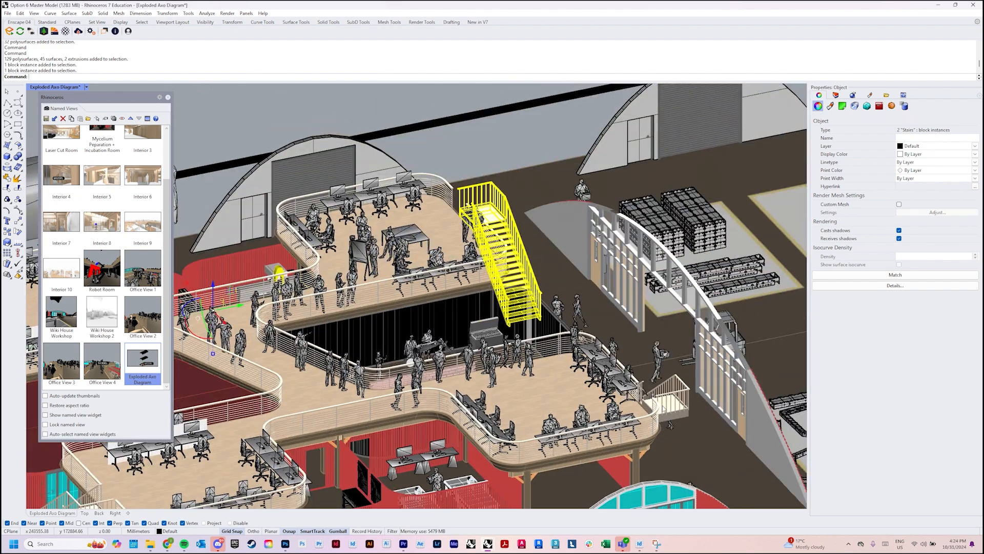
{"action": "left_click", "coordinate": [665, 409]}
{"action": "left_click", "coordinate": [508, 238], "text": "shift"}
{"action": "scroll", "coordinate": [508, 241], "scroll_direction": "down", "scroll_amount": 5}
{"action": "right_click_drag", "start_coordinate": [507, 240], "coordinate": [659, 266], "text": "shift"}
{"action": "left_click", "coordinate": [356, 336], "text": "shift"}
{"action": "left_click", "coordinate": [426, 416], "text": "shift"}
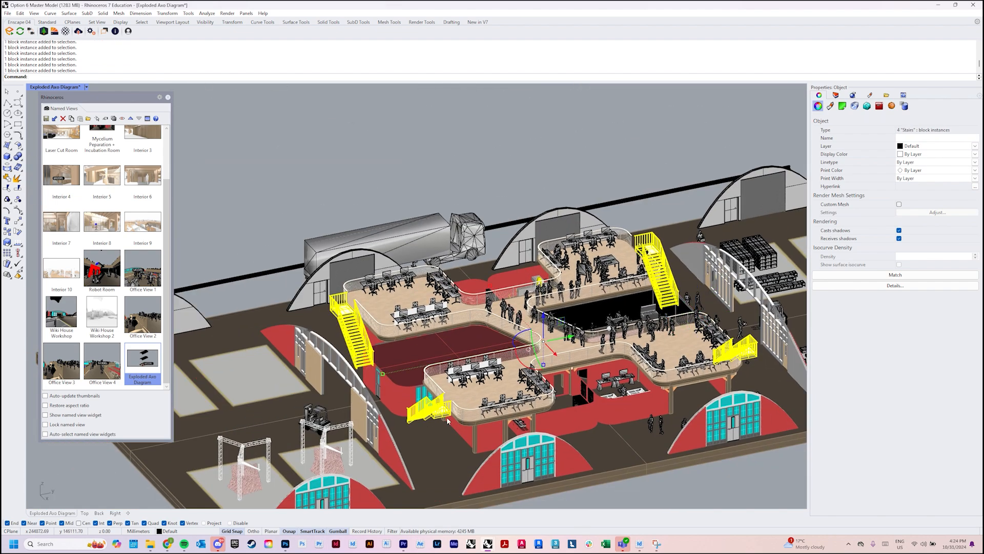
Step: Add the raised platforms and their railings to the staircase selection and restore the Exploded Axo Diagram named view
{"action": "right_click_drag", "start_coordinate": [382, 395], "coordinate": [411, 389]}
{"action": "scroll", "coordinate": [412, 388], "scroll_direction": "up", "scroll_amount": 2}
{"action": "scroll", "coordinate": [414, 389], "scroll_direction": "up", "scroll_amount": 3}
{"action": "scroll", "coordinate": [418, 388], "scroll_direction": "down", "scroll_amount": 1}
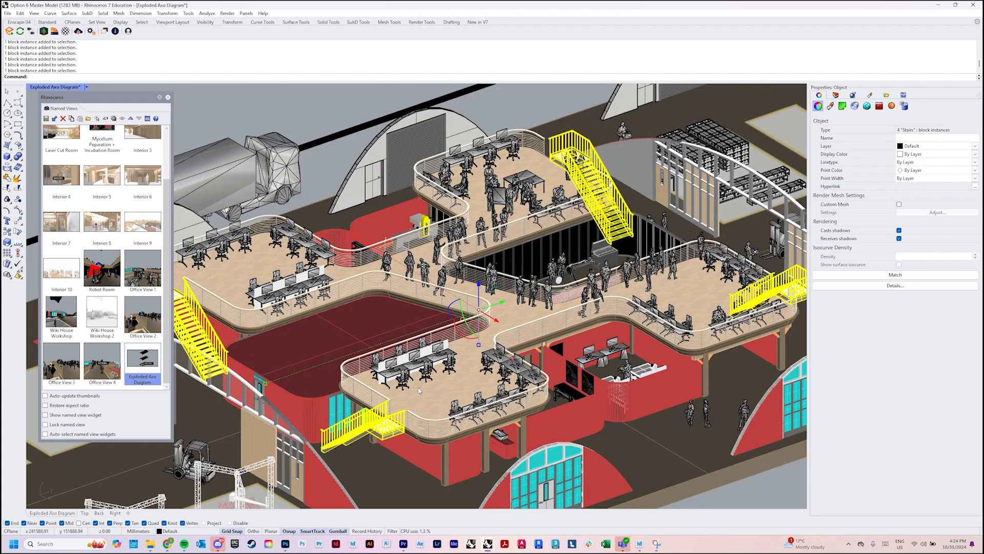
{"action": "left_click", "coordinate": [428, 394], "text": "shift"}
{"action": "scroll", "coordinate": [429, 389], "scroll_direction": "down", "scroll_amount": 6}
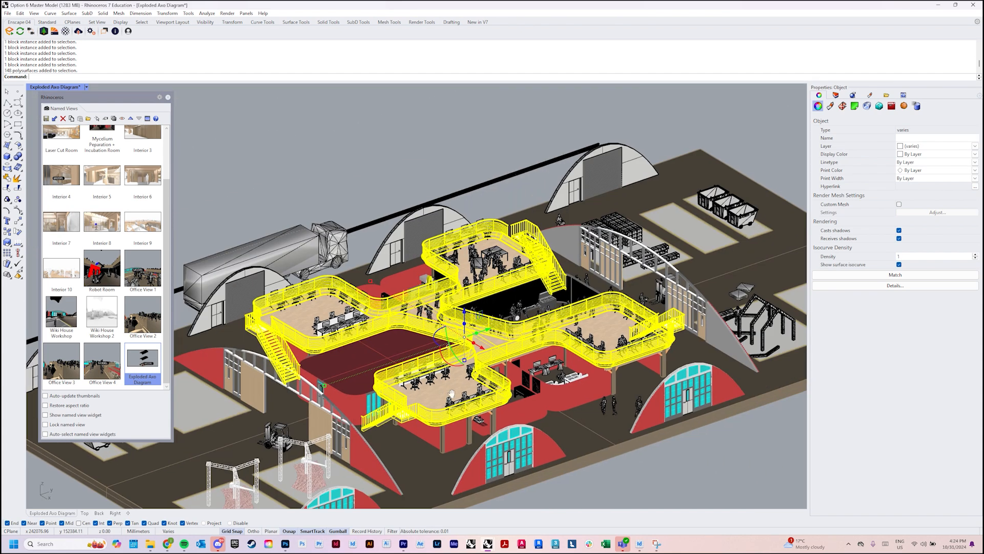
{"action": "right_click_drag", "start_coordinate": [462, 383], "coordinate": [455, 383]}
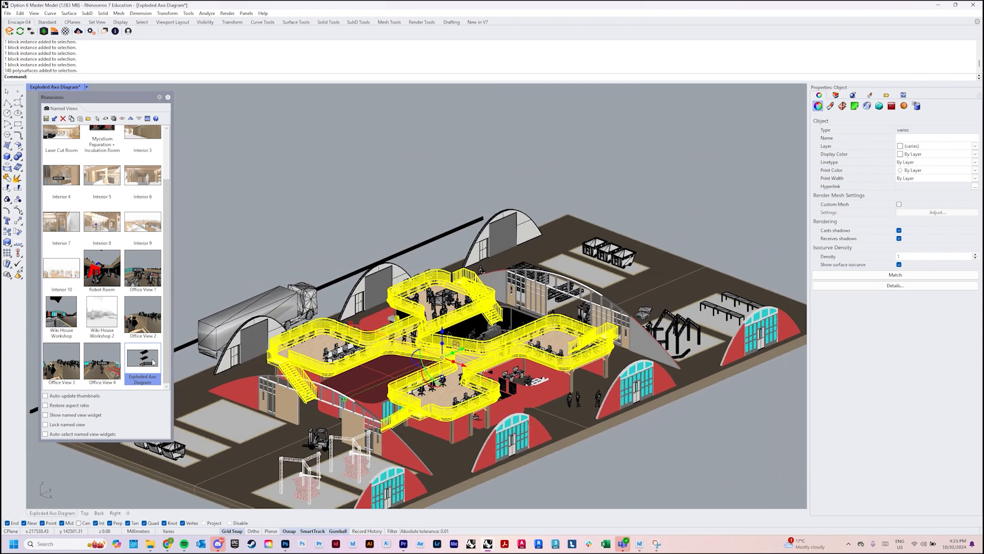
{"action": "double_click", "coordinate": [153, 362]}
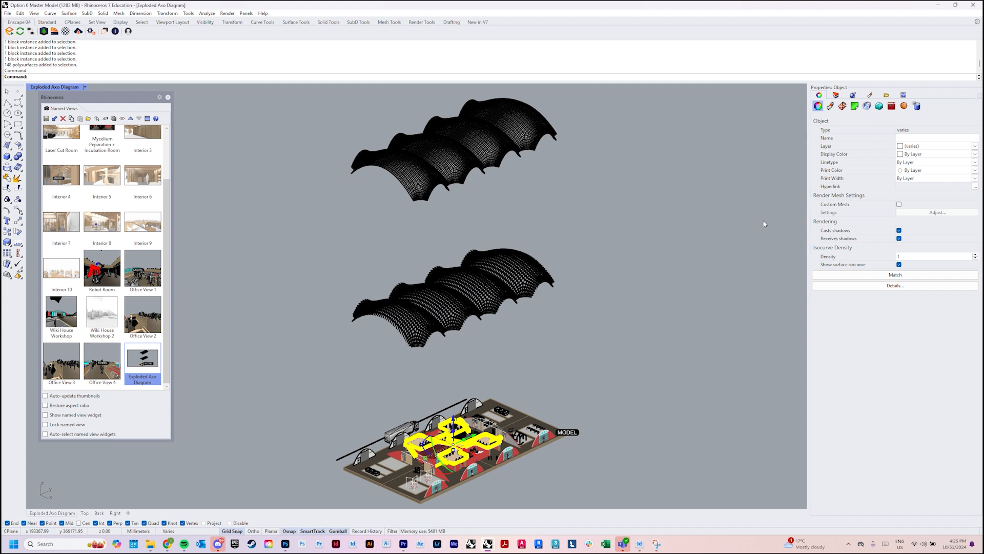
Step: Run Make2D on the selected platforms and stairs from the Exploded Axo Diagram view, with grouped output on layer Make2D
{"action": "type", "text": "Make"}
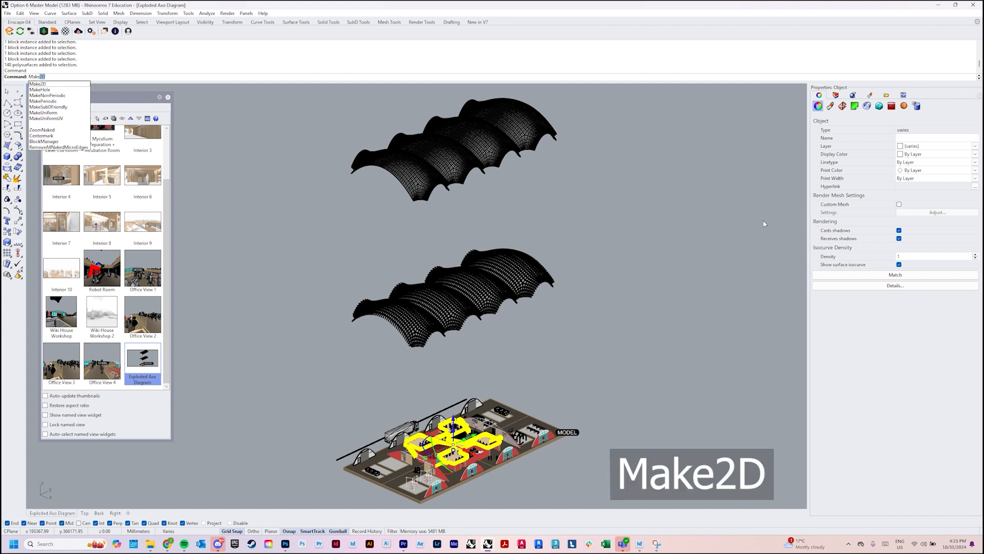
{"action": "key", "text": "Return"}
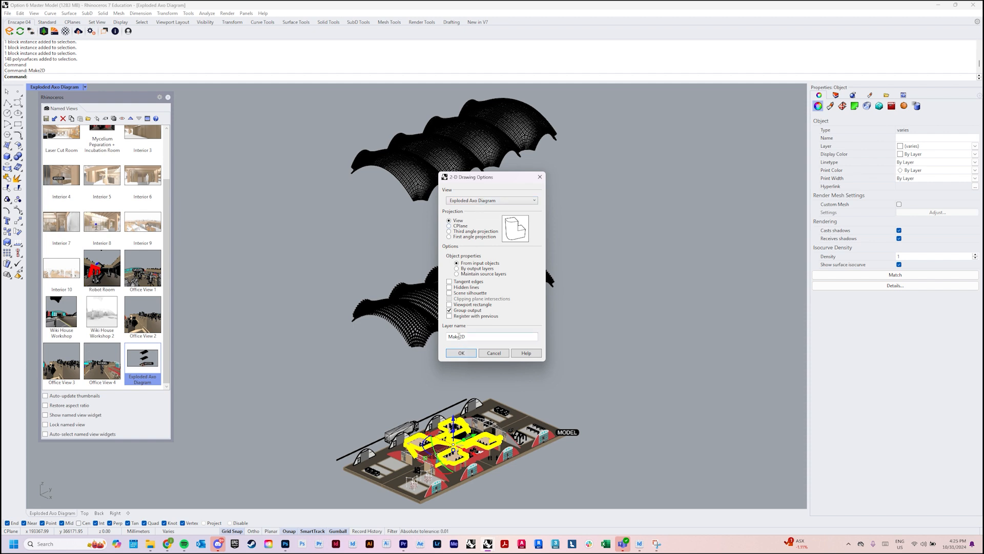
{"action": "left_click", "coordinate": [462, 355]}
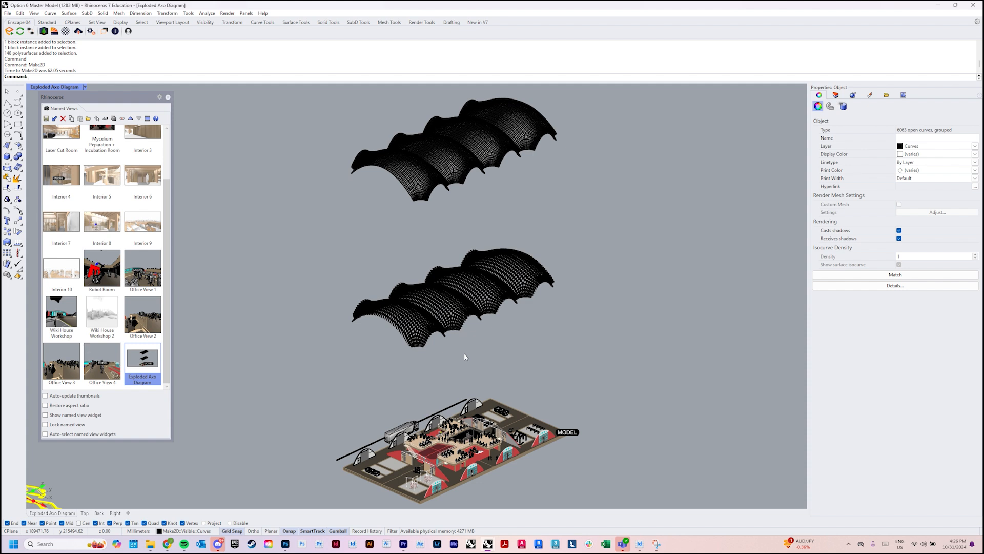
Step: Switch to the maximized Top view, zoom to the generated platform linework, and deselect it
{"action": "key", "text": "ctrl+F1"}
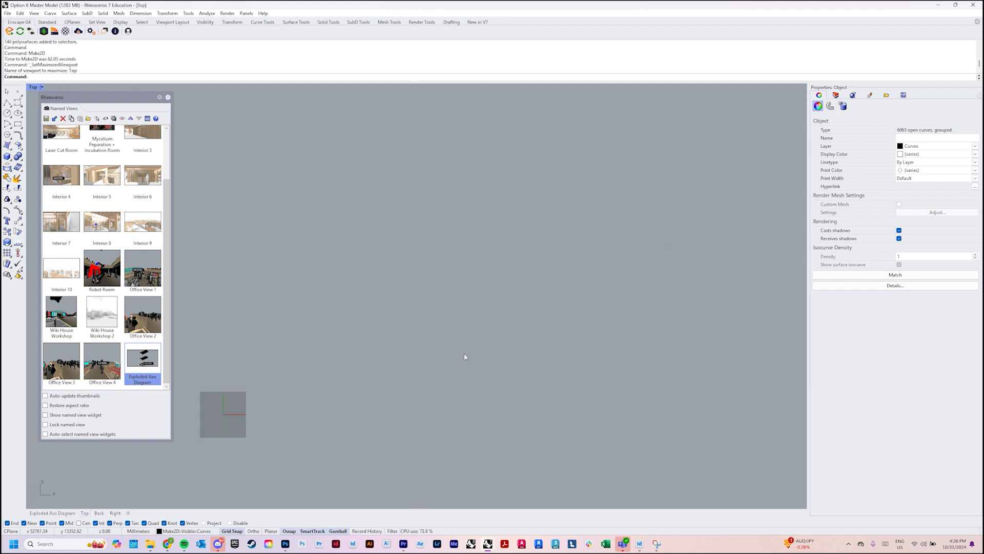
{"action": "type", "text": "ZS"}
{"action": "key", "text": "Return"}
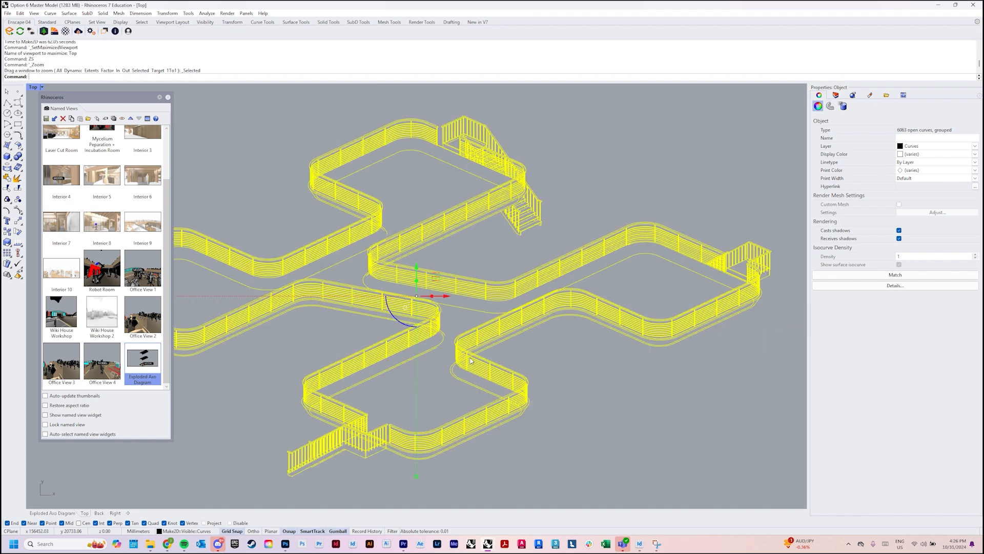
{"action": "scroll", "coordinate": [502, 330], "scroll_direction": "down", "scroll_amount": 4}
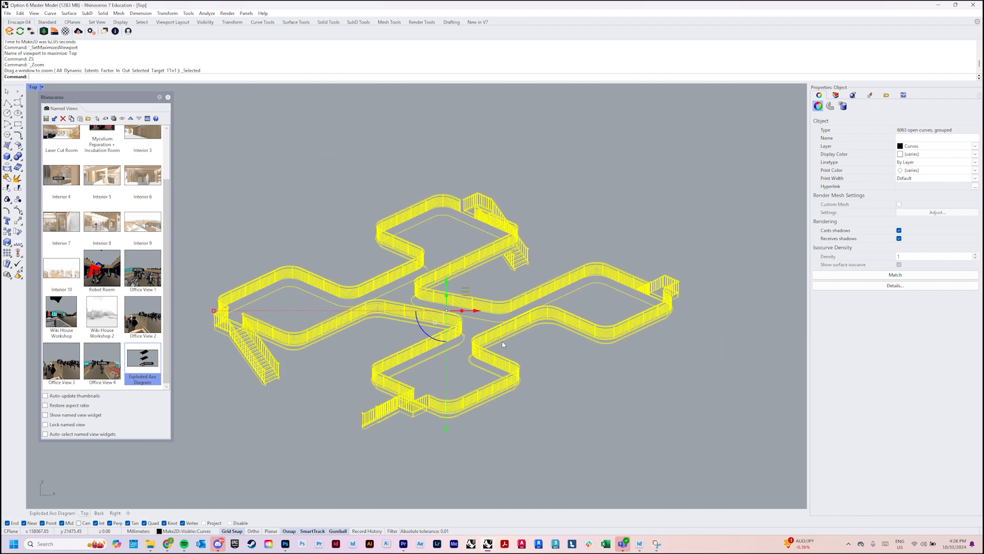
{"action": "key", "text": "Escape"}
{"action": "scroll", "coordinate": [461, 376], "scroll_direction": "up", "scroll_amount": 8}
{"action": "scroll", "coordinate": [462, 377], "scroll_direction": "down", "scroll_amount": 5}
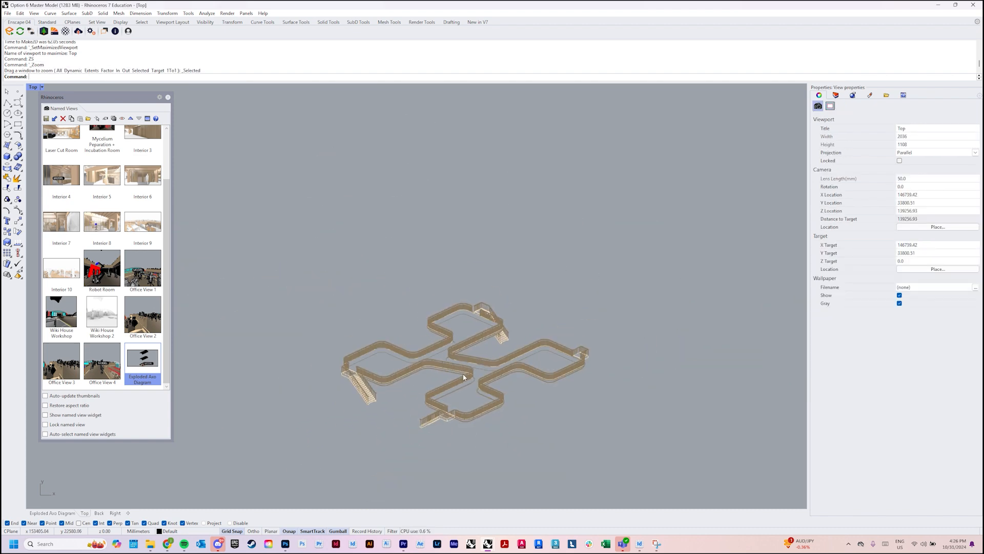
Step: Set the display color of the platform and stair linework to Black and check its line detail
{"action": "left_click_drag", "start_coordinate": [663, 413], "coordinate": [347, 282]}
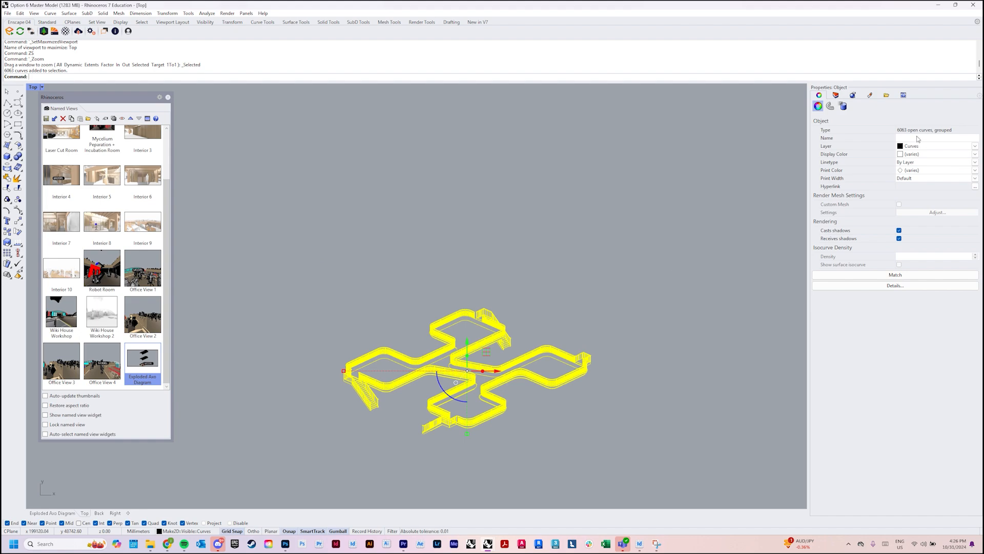
{"action": "left_click", "coordinate": [976, 156]}
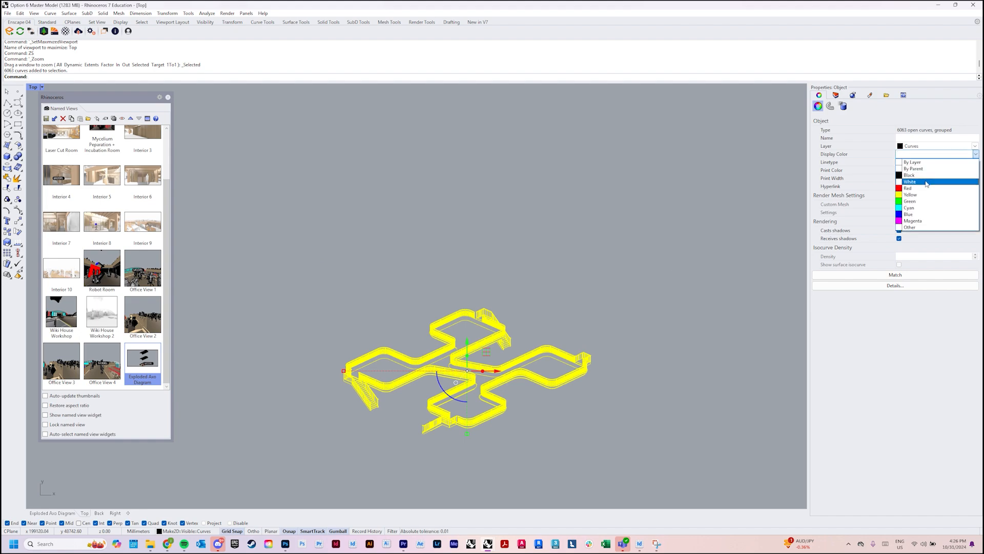
{"action": "left_click", "coordinate": [910, 171]}
{"action": "key", "text": "Escape"}
{"action": "scroll", "coordinate": [444, 401], "scroll_direction": "up", "scroll_amount": 3}
{"action": "scroll", "coordinate": [444, 401], "scroll_direction": "up", "scroll_amount": 4}
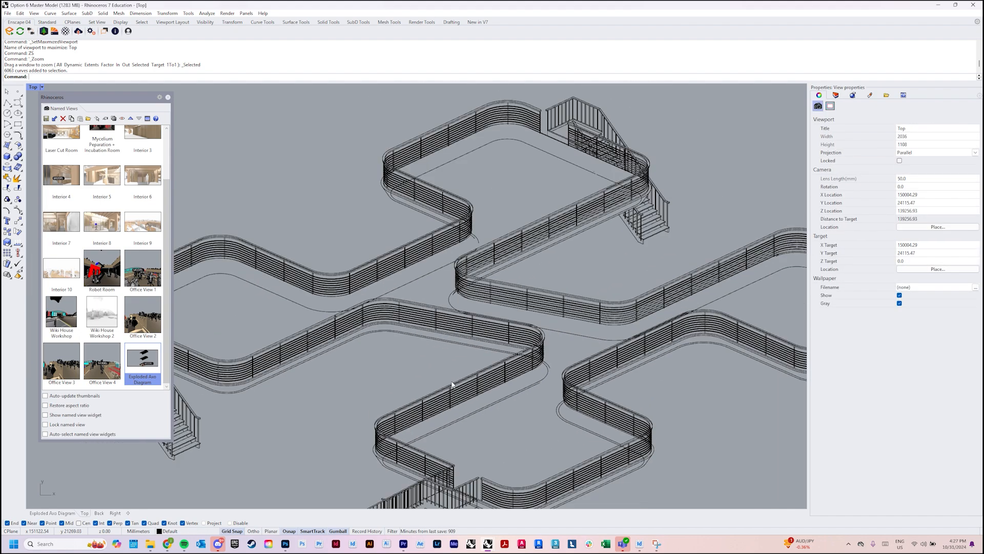
{"action": "scroll", "coordinate": [410, 390], "scroll_direction": "down", "scroll_amount": 3}
{"action": "scroll", "coordinate": [350, 377], "scroll_direction": "up", "scroll_amount": 5}
{"action": "scroll", "coordinate": [351, 377], "scroll_direction": "down", "scroll_amount": 8}
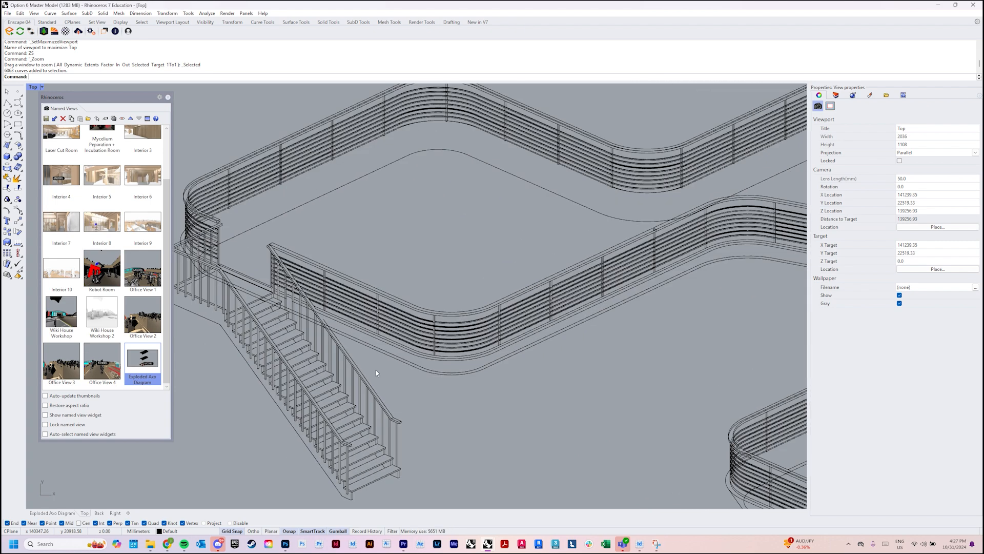
{"action": "scroll", "coordinate": [398, 373], "scroll_direction": "up", "scroll_amount": 3}
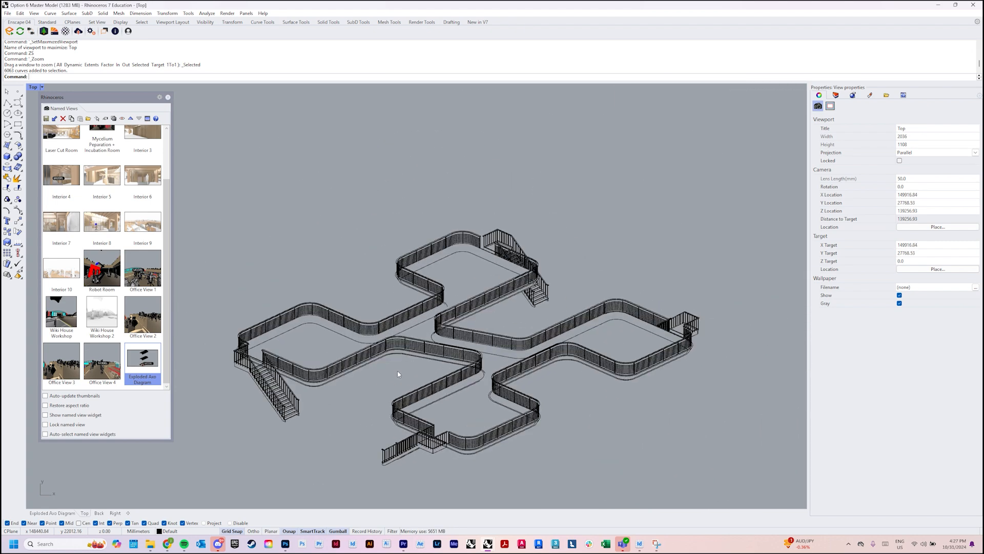
Step: Restore the Exploded Axo Diagram view and run Make2D on the middle roof layer with View projection and grouped output
{"action": "double_click", "coordinate": [137, 363]}
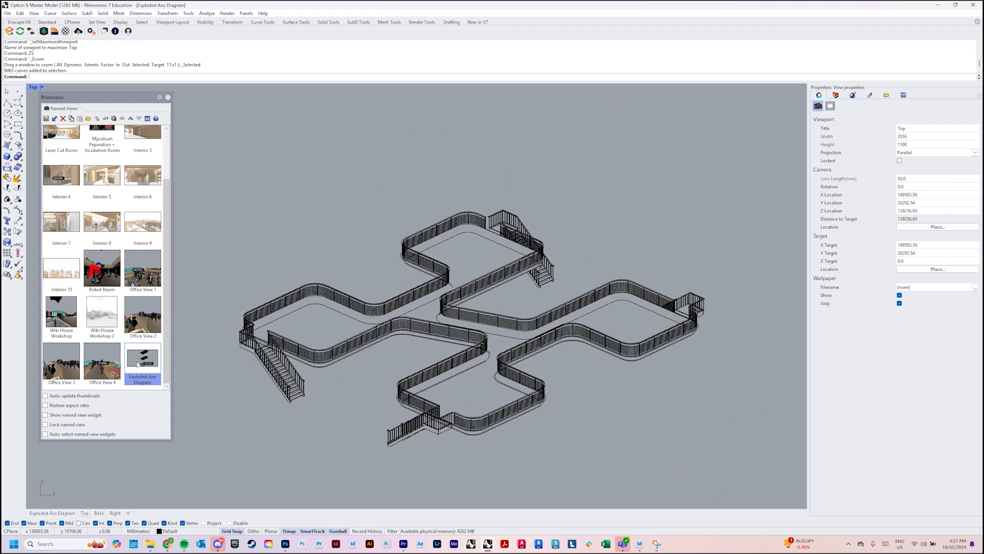
{"action": "left_click", "coordinate": [456, 302]}
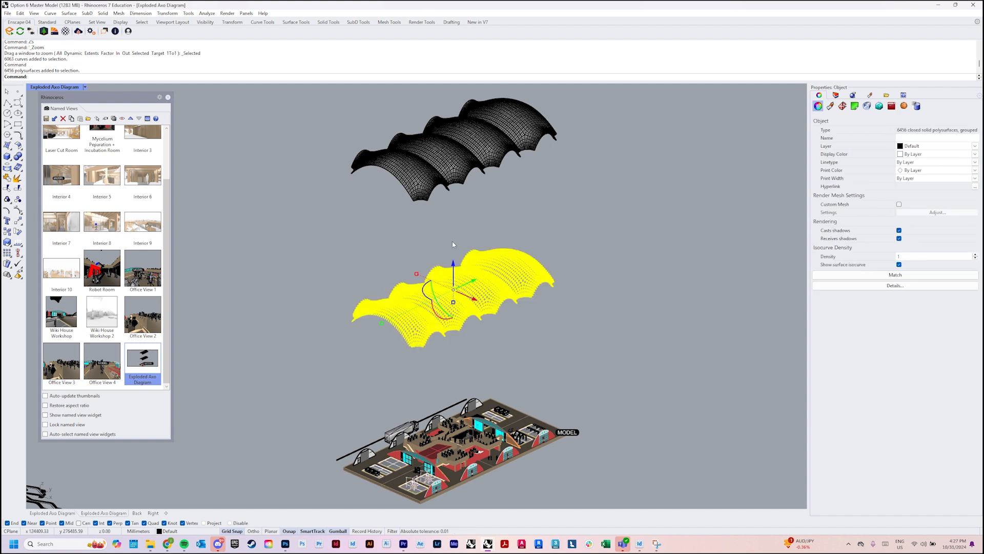
{"action": "type", "text": "Make"}
{"action": "key", "text": "Return"}
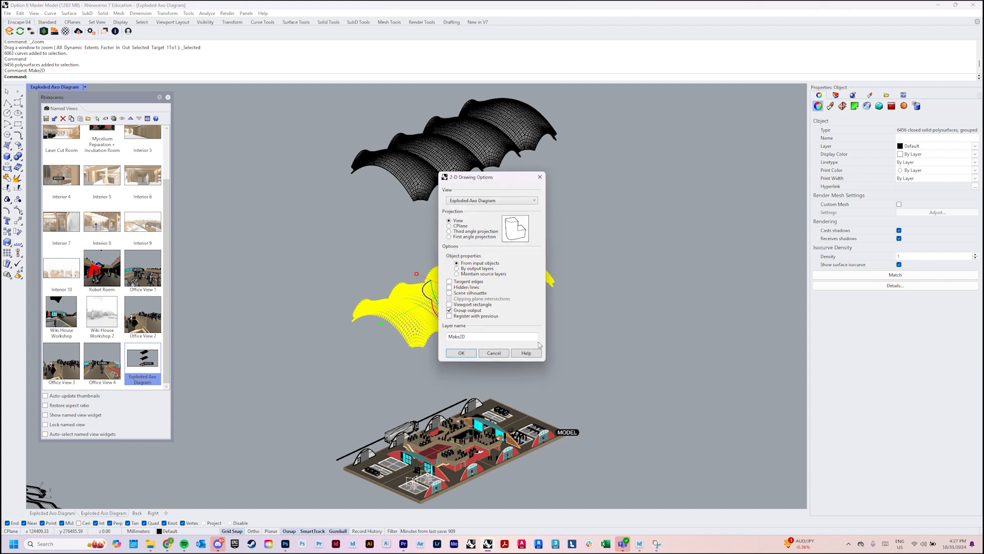
{"action": "left_click", "coordinate": [468, 354]}
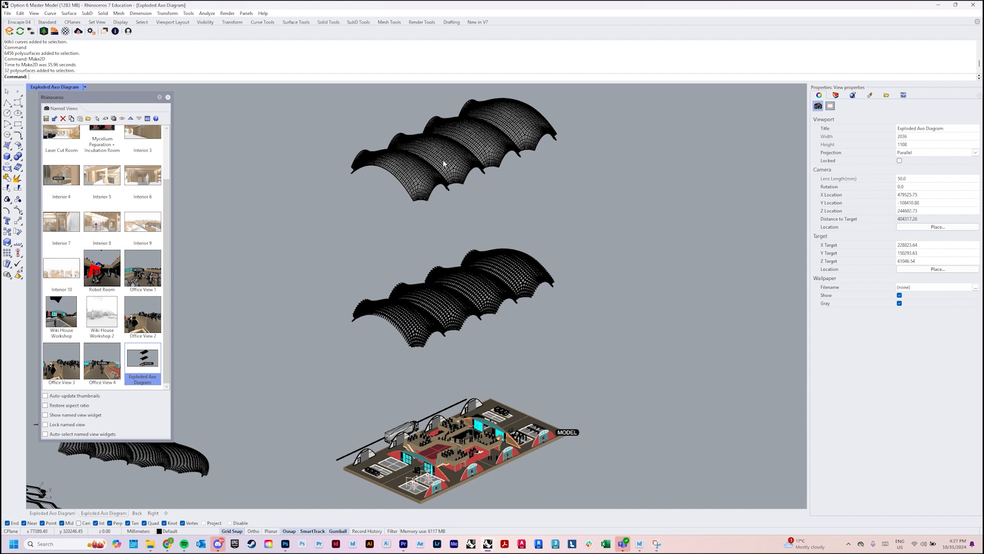
Step: Run Make2D on the uppermost roof shell from the Exploded Axo Diagram view, keeping the same drawing options
{"action": "left_click", "coordinate": [444, 164]}
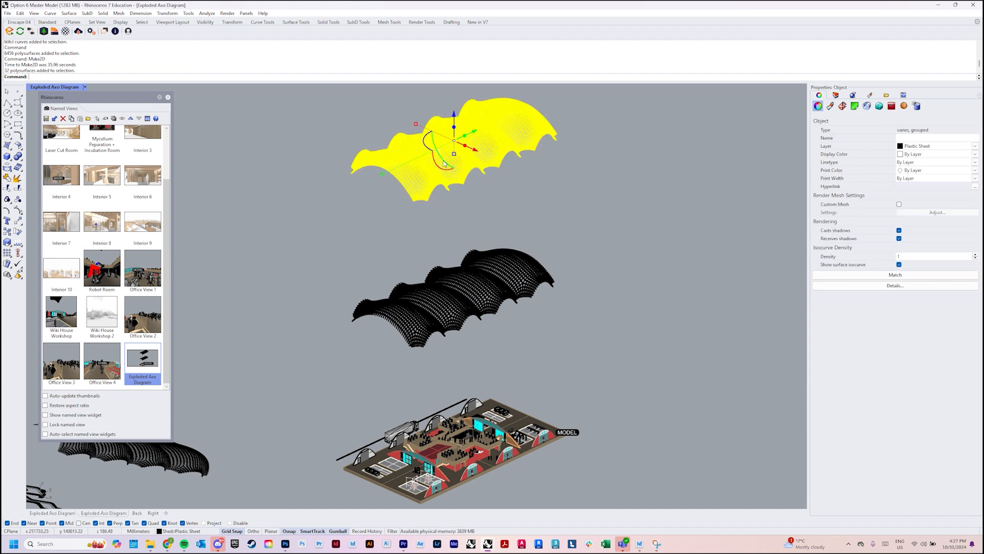
{"action": "type", "text": "Make2D"}
{"action": "key", "text": "Return"}
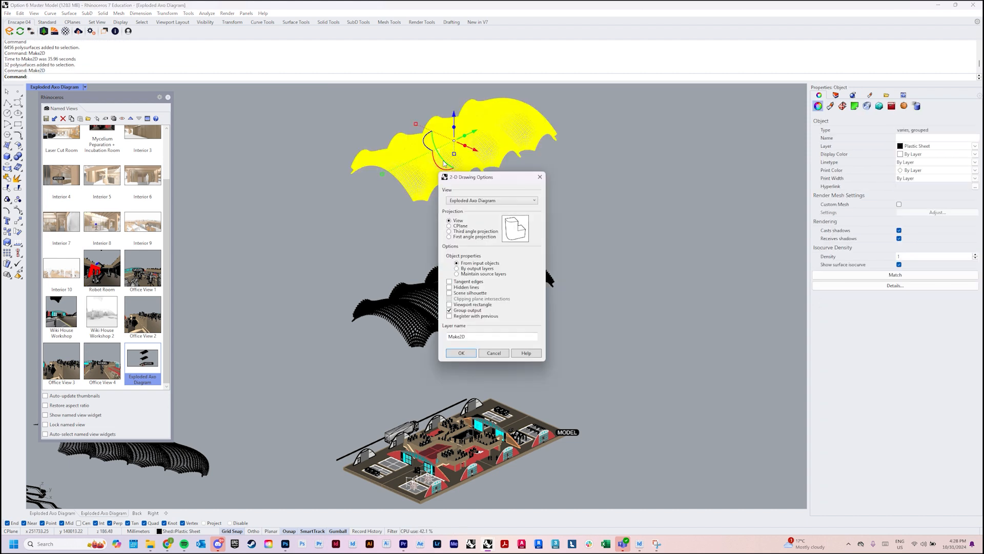
{"action": "key", "text": "Return"}
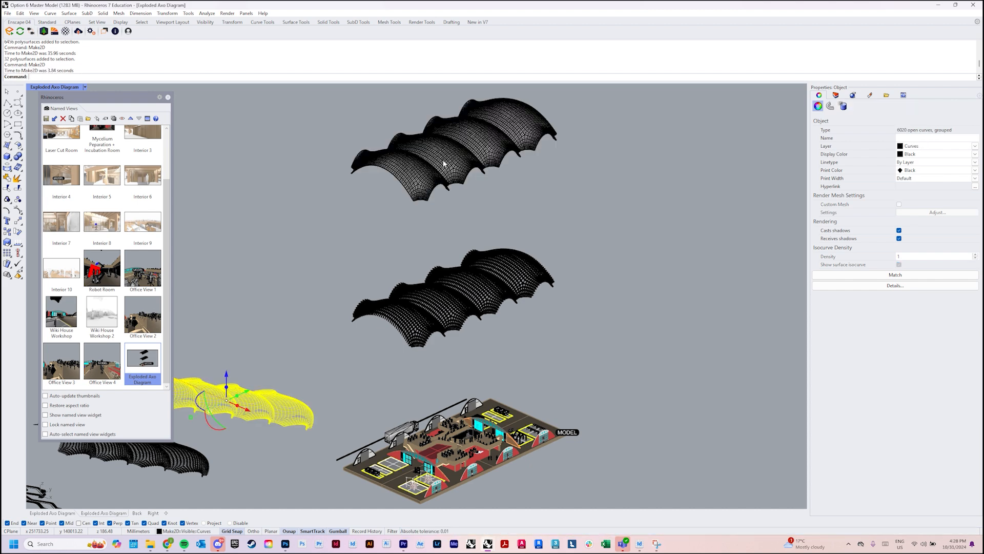
Step: Set one of the duplicate Exploded Axo Diagram viewports to the Top view and maximize it
{"action": "key", "text": "ctrl+F1"}
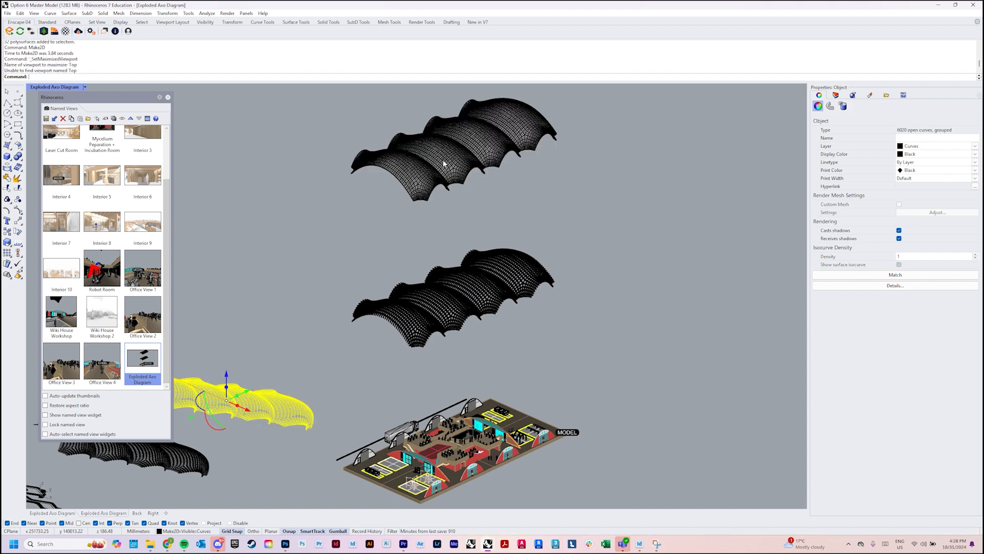
{"action": "double_click", "coordinate": [76, 88]}
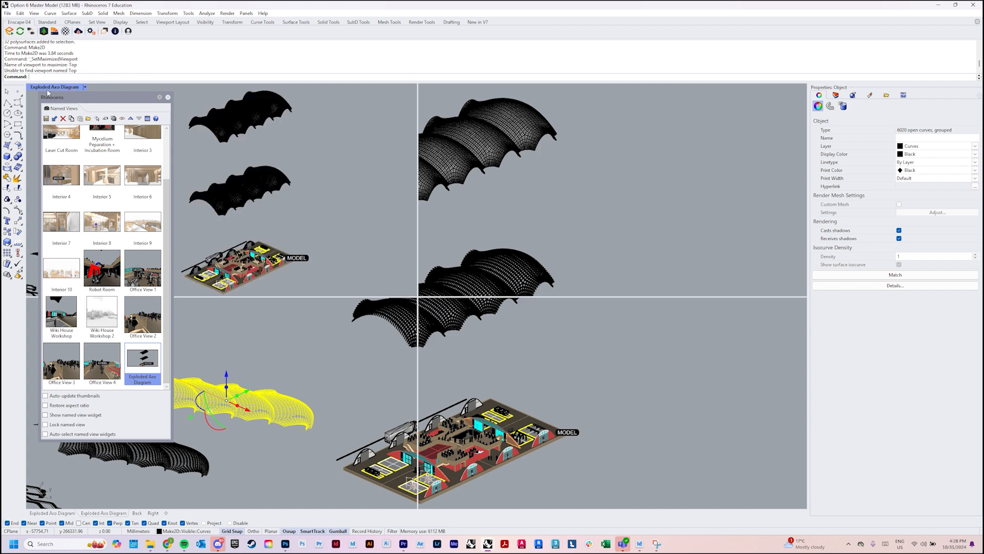
{"action": "left_click", "coordinate": [84, 87]}
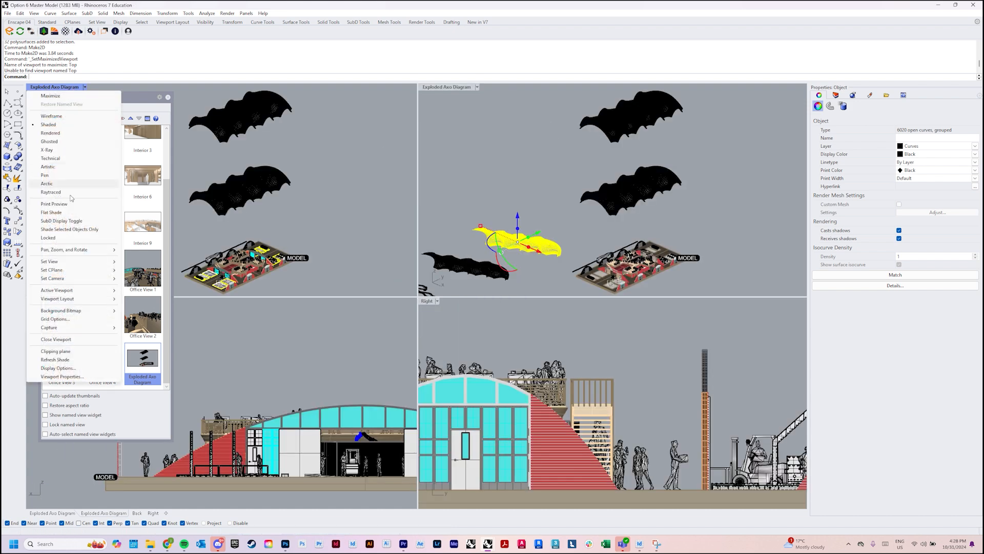
{"action": "mouse_move", "coordinate": [77, 262]}
{"action": "left_click", "coordinate": [154, 275]}
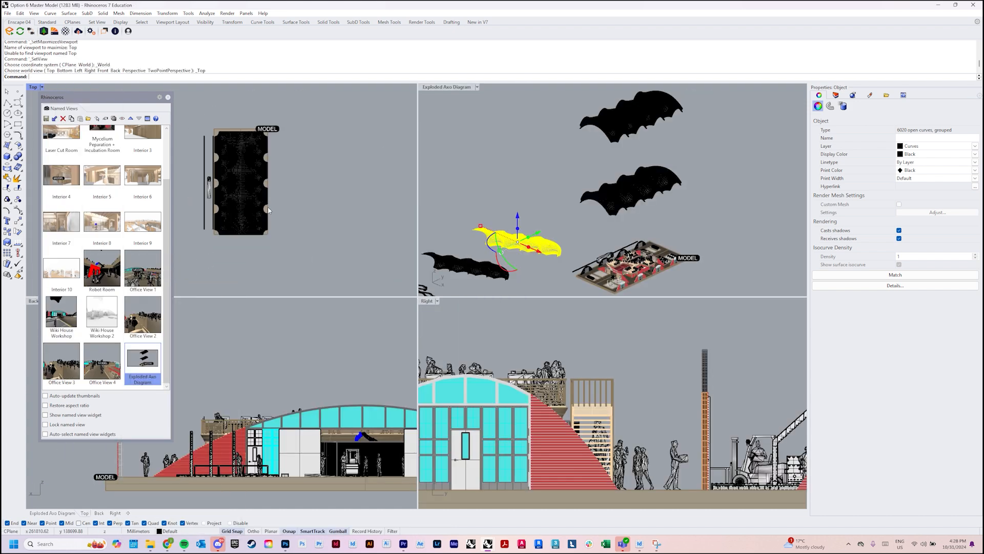
{"action": "key", "text": "ctrl+F1"}
{"action": "scroll", "coordinate": [480, 337], "scroll_direction": "down", "scroll_amount": 8}
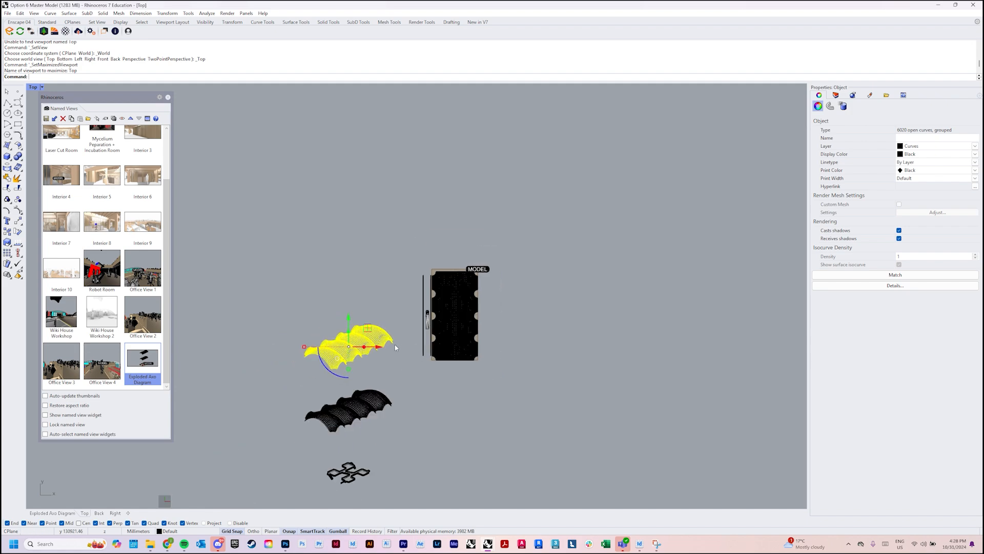
Step: Deselect the roof drawing and examine the line detail of the two roof drawings and the platform drawing
{"action": "scroll", "coordinate": [395, 347], "scroll_direction": "up", "scroll_amount": 2}
{"action": "left_click", "coordinate": [387, 391]}
{"action": "scroll", "coordinate": [387, 390], "scroll_direction": "up", "scroll_amount": 2}
{"action": "right_click_drag", "start_coordinate": [386, 390], "coordinate": [399, 304]}
{"action": "scroll", "coordinate": [383, 364], "scroll_direction": "up", "scroll_amount": 4}
{"action": "scroll", "coordinate": [395, 323], "scroll_direction": "up", "scroll_amount": 9}
{"action": "scroll", "coordinate": [394, 325], "scroll_direction": "down", "scroll_amount": 9}
{"action": "scroll", "coordinate": [399, 310], "scroll_direction": "down", "scroll_amount": 2}
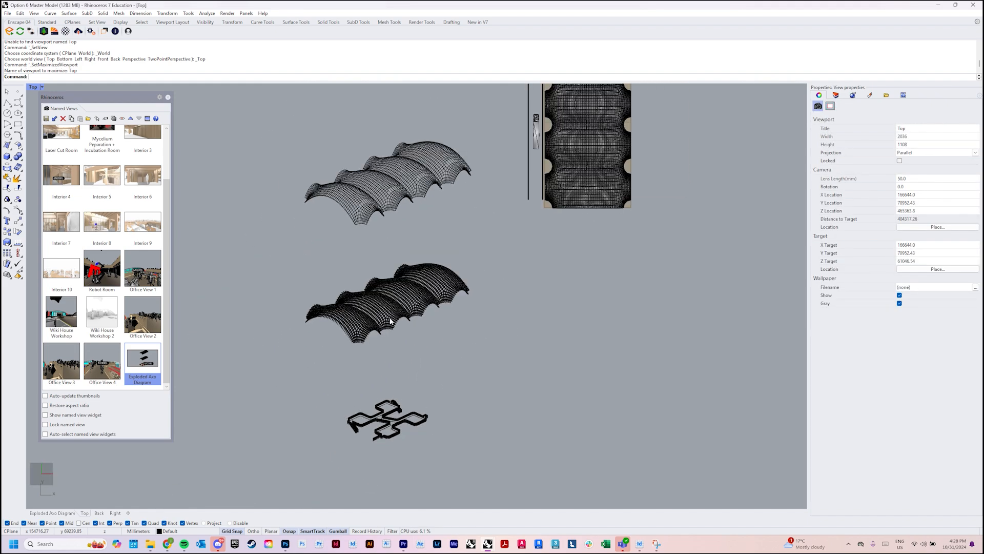
{"action": "scroll", "coordinate": [389, 370], "scroll_direction": "up", "scroll_amount": 9}
{"action": "right_click_drag", "start_coordinate": [389, 407], "coordinate": [413, 296]}
{"action": "scroll", "coordinate": [413, 294], "scroll_direction": "down", "scroll_amount": 6}
{"action": "scroll", "coordinate": [414, 307], "scroll_direction": "up", "scroll_amount": 3}
{"action": "scroll", "coordinate": [414, 345], "scroll_direction": "up", "scroll_amount": 4}
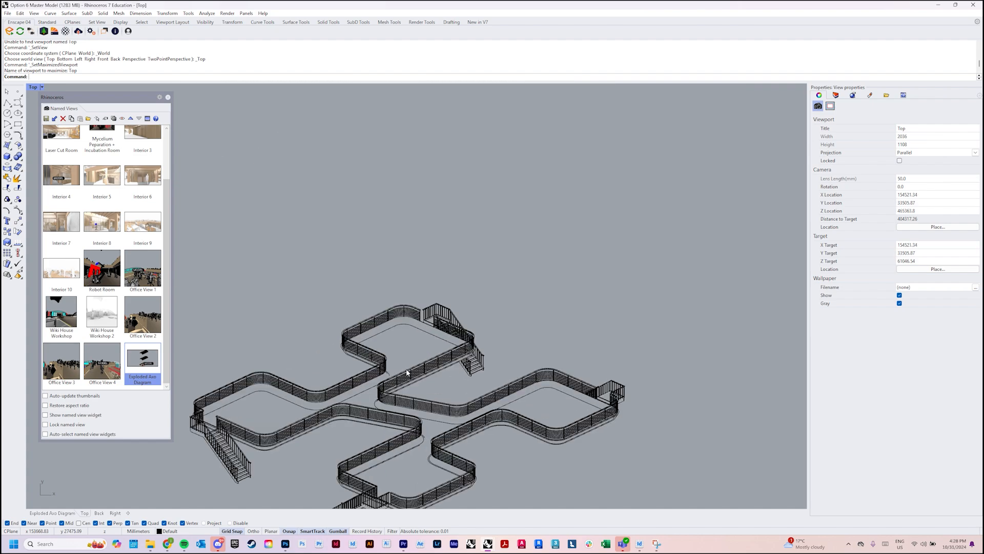
Step: Inspect the linework of the platform, reciprocal roof and upper shell drawings up close and as a whole in the Top view
{"action": "scroll", "coordinate": [406, 368], "scroll_direction": "up", "scroll_amount": 2}
{"action": "right_click_drag", "start_coordinate": [373, 405], "coordinate": [400, 325]}
{"action": "scroll", "coordinate": [399, 325], "scroll_direction": "down", "scroll_amount": 12}
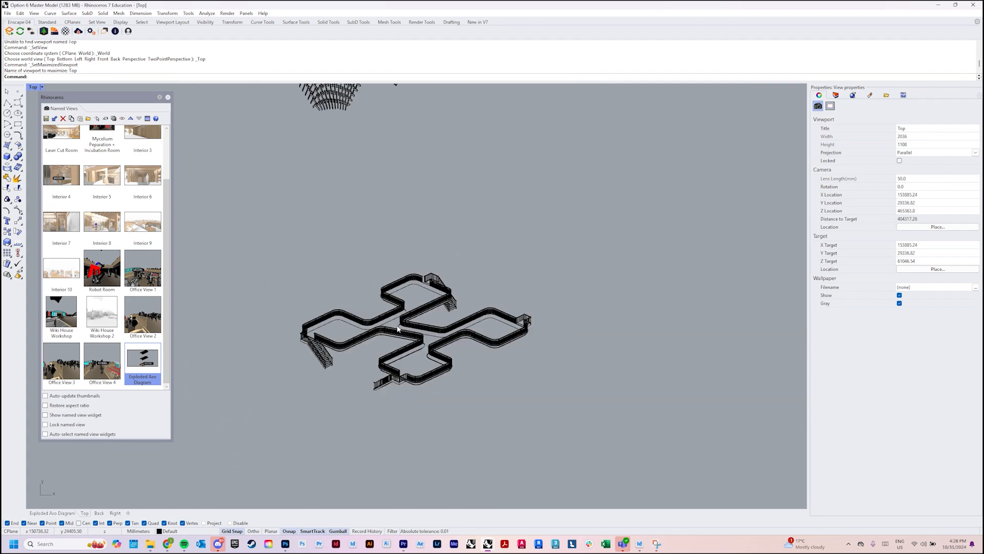
{"action": "right_click_drag", "start_coordinate": [400, 230], "coordinate": [403, 344]}
{"action": "scroll", "coordinate": [397, 265], "scroll_direction": "up", "scroll_amount": 7}
{"action": "scroll", "coordinate": [403, 344], "scroll_direction": "down", "scroll_amount": 6}
{"action": "right_click_drag", "start_coordinate": [397, 295], "coordinate": [392, 351]}
{"action": "scroll", "coordinate": [367, 180], "scroll_direction": "up", "scroll_amount": 8}
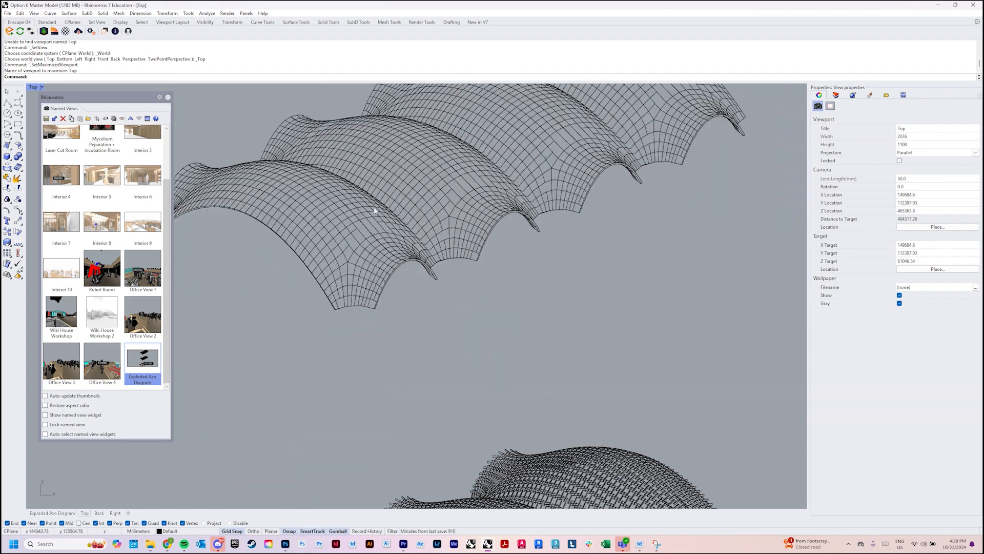
{"action": "scroll", "coordinate": [381, 227], "scroll_direction": "down", "scroll_amount": 14}
{"action": "right_click_drag", "start_coordinate": [389, 214], "coordinate": [388, 176]}
{"action": "scroll", "coordinate": [385, 260], "scroll_direction": "up", "scroll_amount": 6}
{"action": "mouse_move", "coordinate": [385, 263]}
{"action": "right_mouse_down"}
{"action": "mouse_move", "coordinate": [382, 318]}
{"action": "mouse_move", "coordinate": [392, 270]}
{"action": "right_mouse_up"}
{"action": "scroll", "coordinate": [400, 333], "scroll_direction": "up", "scroll_amount": 4}
{"action": "scroll", "coordinate": [399, 333], "scroll_direction": "down", "scroll_amount": 6}
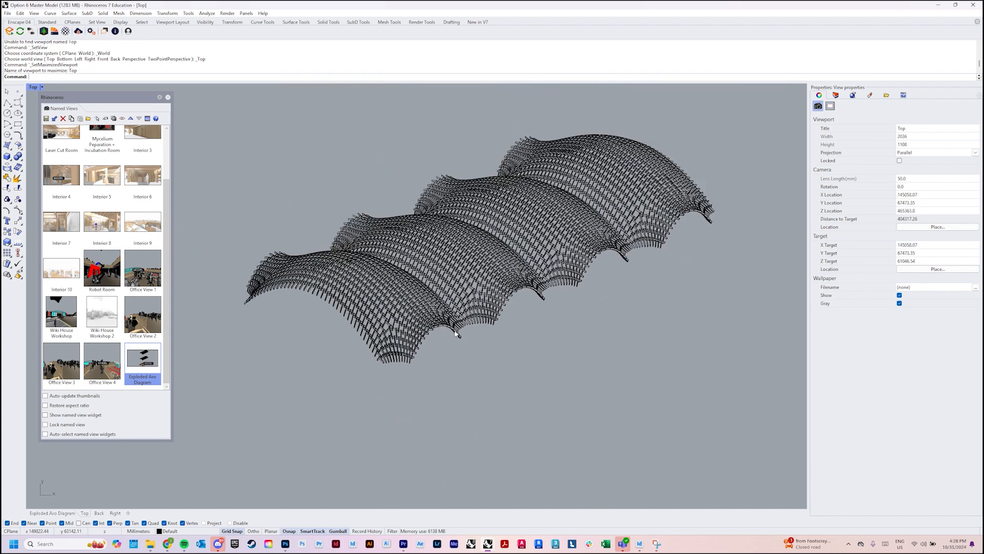
{"action": "scroll", "coordinate": [390, 287], "scroll_direction": "up", "scroll_amount": 3}
{"action": "scroll", "coordinate": [490, 273], "scroll_direction": "down", "scroll_amount": 6}
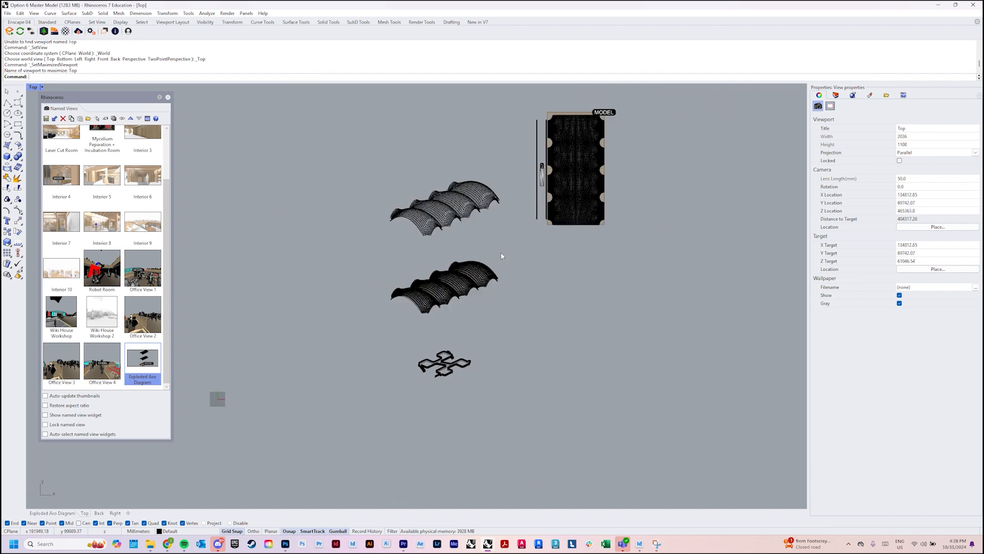
Step: Hide the original 3D model objects beside the Make2D drawings, leaving the linework displayed
{"action": "right_click_drag", "start_coordinate": [503, 257], "coordinate": [445, 301]}
{"action": "left_click_drag", "start_coordinate": [581, 290], "coordinate": [461, 135]}
{"action": "type", "text": "h"}
{"action": "key", "text": "Return"}
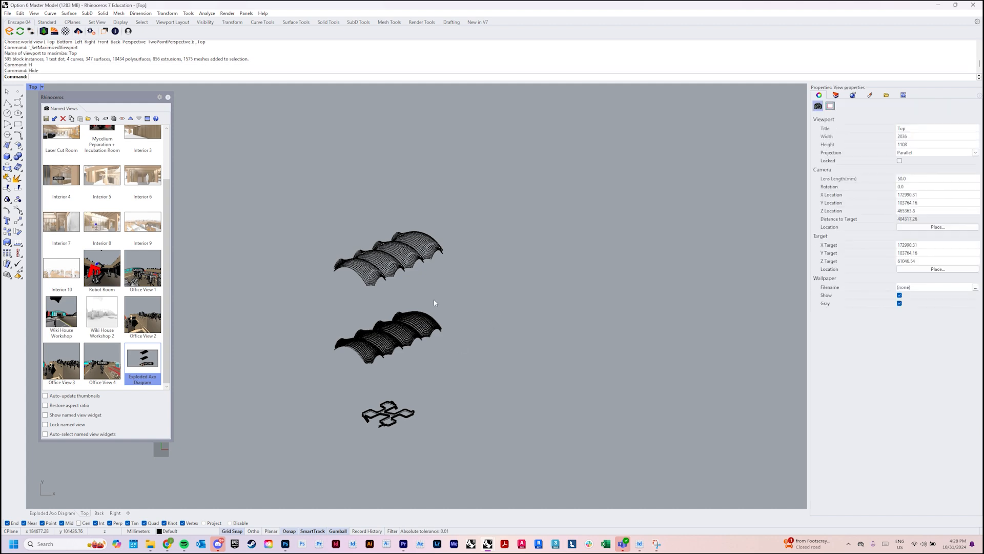
Step: Select all the linework of the two roof drawings and the platform drawing together
{"action": "right_click_drag", "start_coordinate": [421, 303], "coordinate": [558, 259]}
{"action": "scroll", "coordinate": [515, 276], "scroll_direction": "up", "scroll_amount": 8}
{"action": "right_click_drag", "start_coordinate": [477, 305], "coordinate": [381, 314]}
{"action": "scroll", "coordinate": [392, 317], "scroll_direction": "down", "scroll_amount": 2}
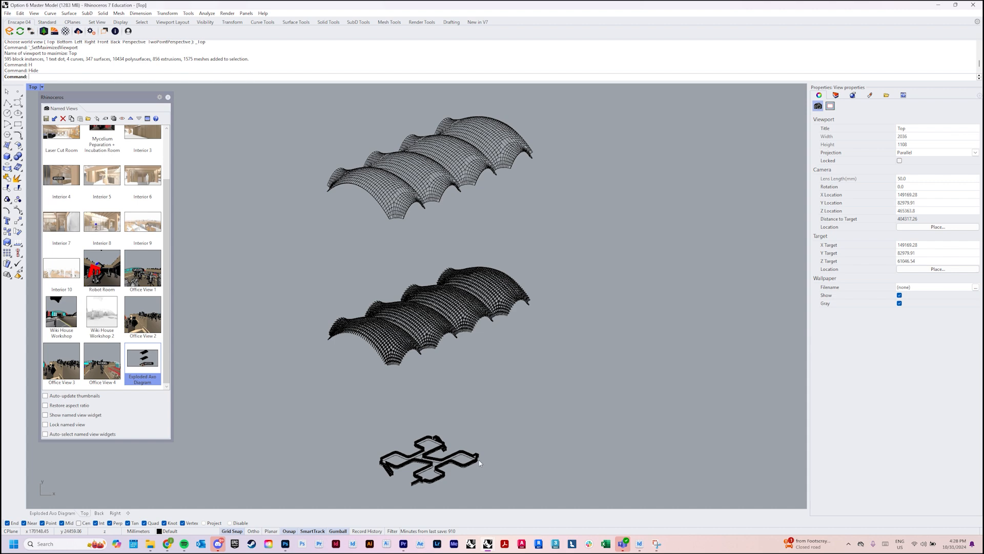
{"action": "left_click_drag", "start_coordinate": [571, 491], "coordinate": [279, 106]}
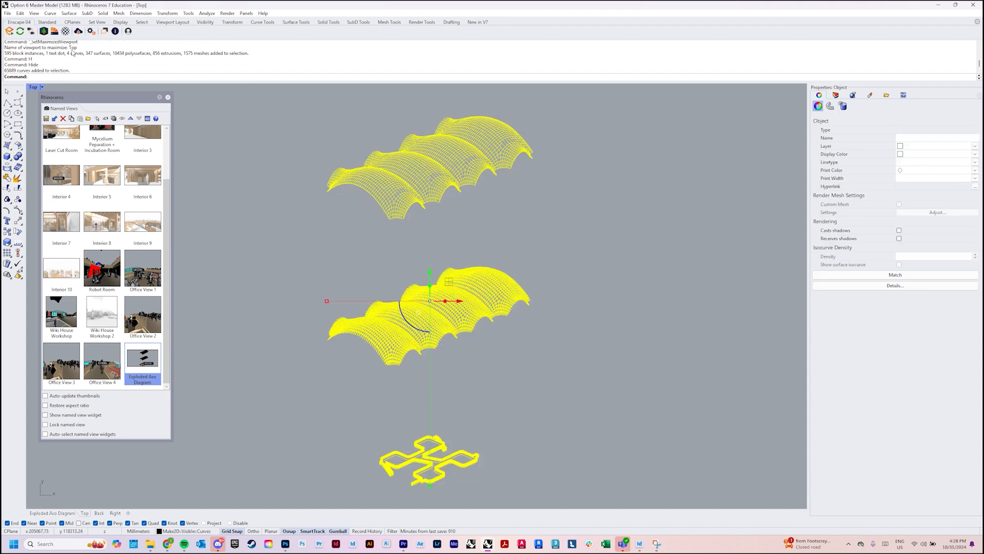
{"action": "left_click", "coordinate": [8, 14]}
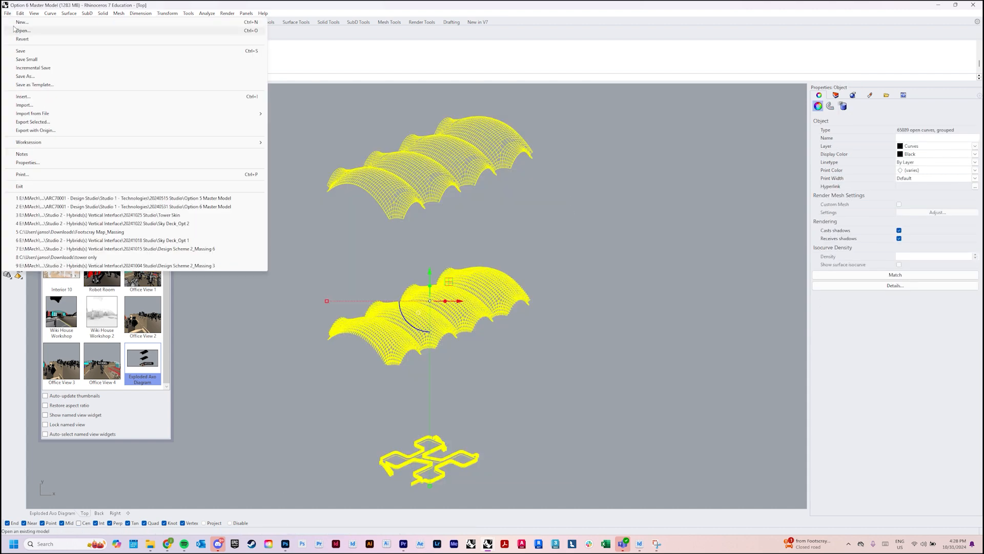
{"action": "left_click", "coordinate": [53, 123]}
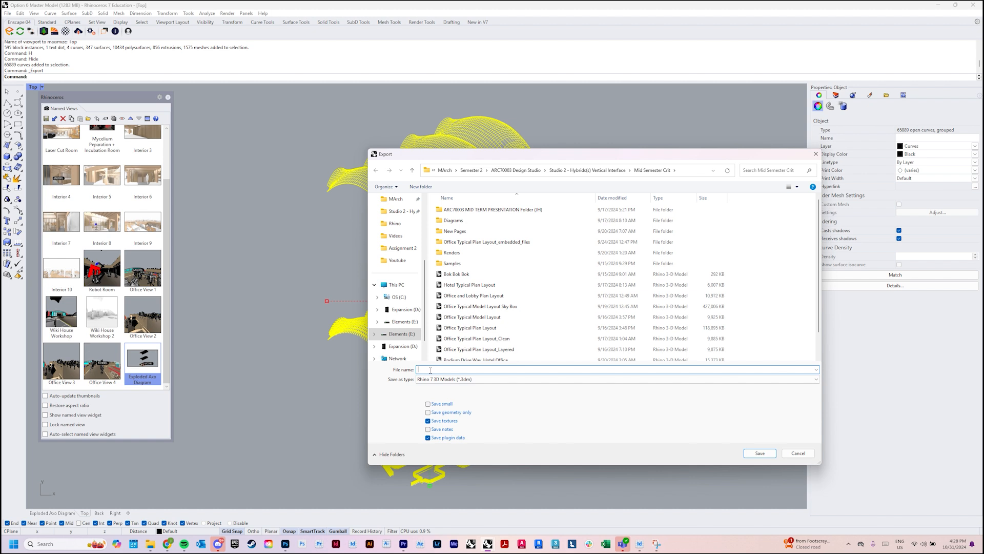
{"action": "type", "text": "Axo Diagram_01"}
{"action": "left_click", "coordinate": [463, 379]}
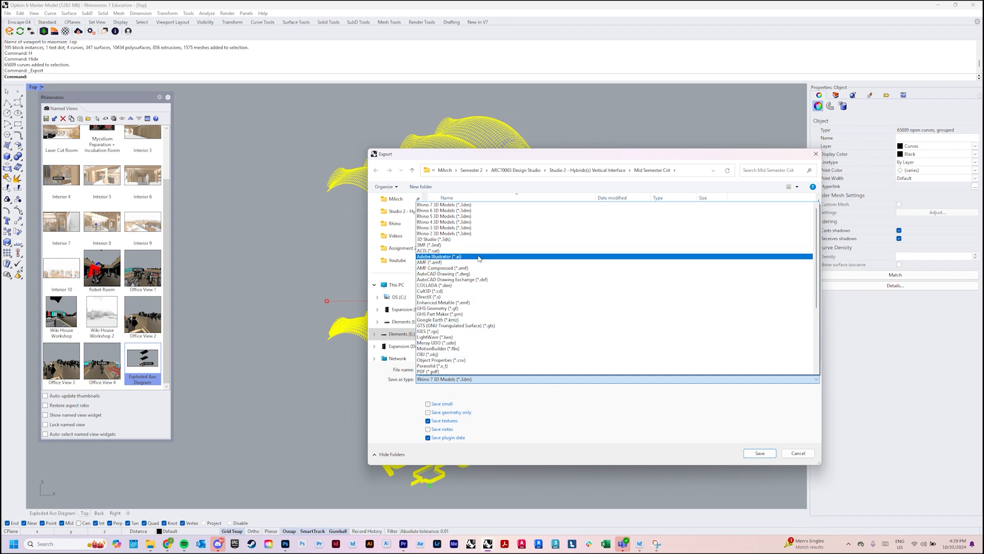
{"action": "key", "text": "Escape"}
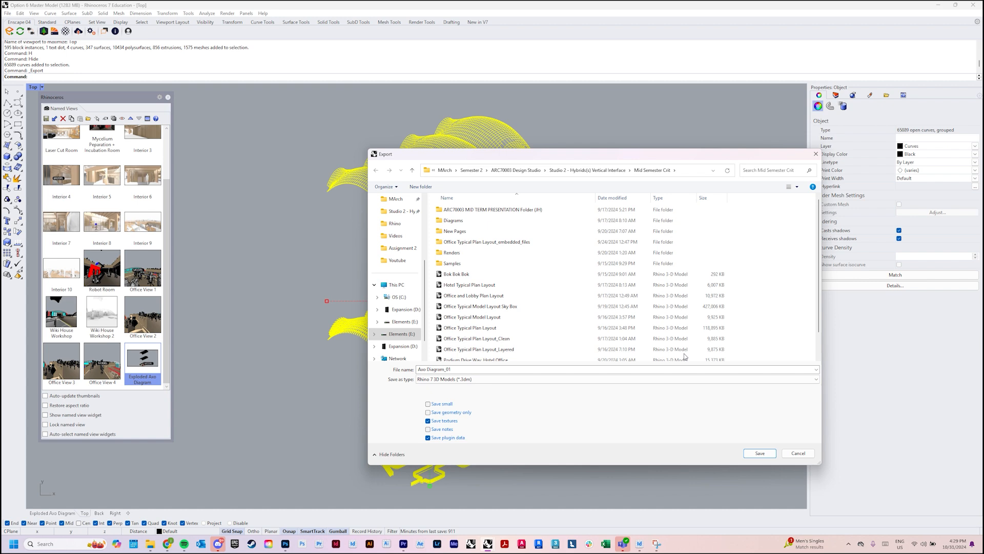
{"action": "left_click", "coordinate": [817, 154]}
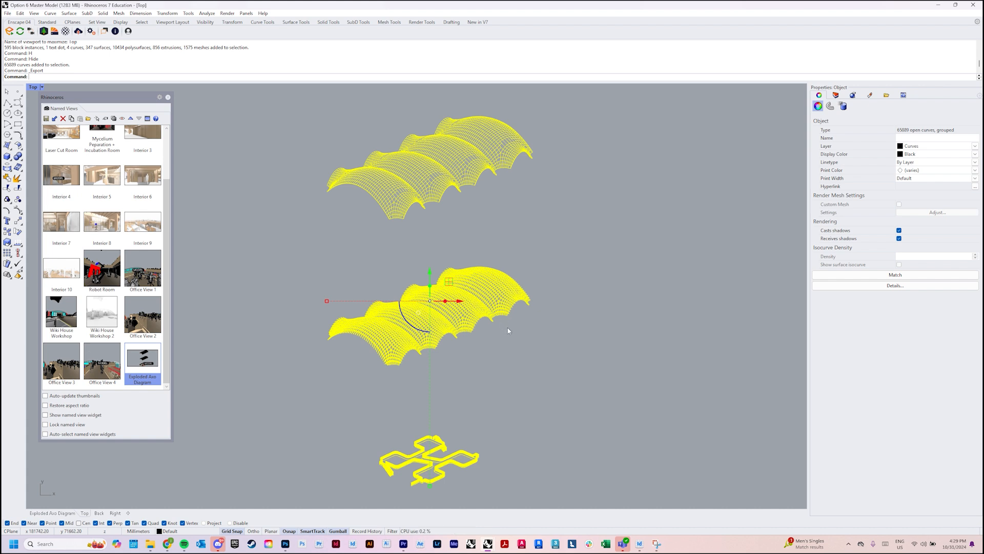
Step: Switch to InDesign and examine the assembled exploded axo in Diagrams.indd, including the line weights of the ground-floor interior
{"action": "left_click", "coordinate": [639, 543]}
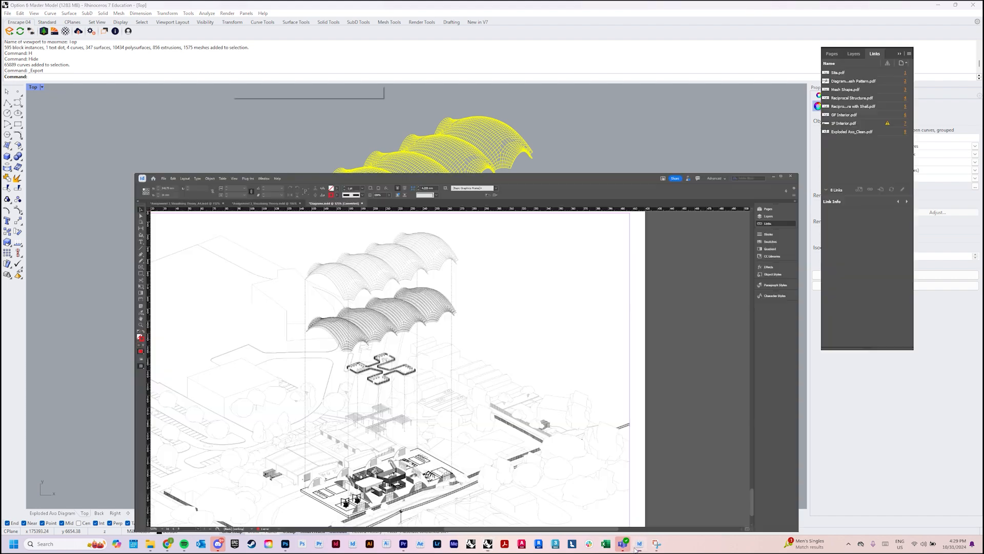
{"action": "scroll", "coordinate": [431, 414], "scroll_direction": "down", "scroll_amount": 3}
{"action": "scroll", "coordinate": [430, 414], "scroll_direction": "up", "scroll_amount": 3}
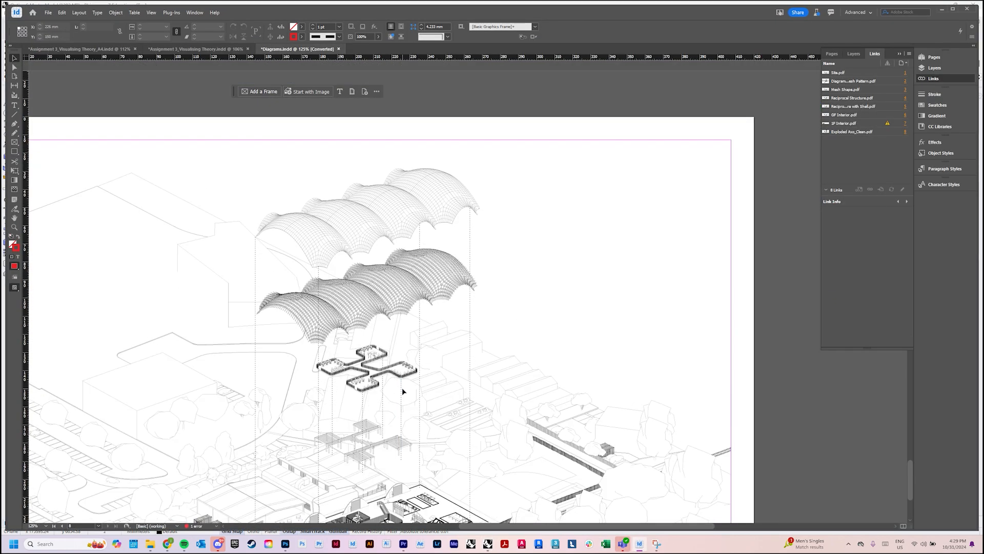
{"action": "scroll", "coordinate": [402, 388], "scroll_direction": "up", "scroll_amount": 1, "text": "alt"}
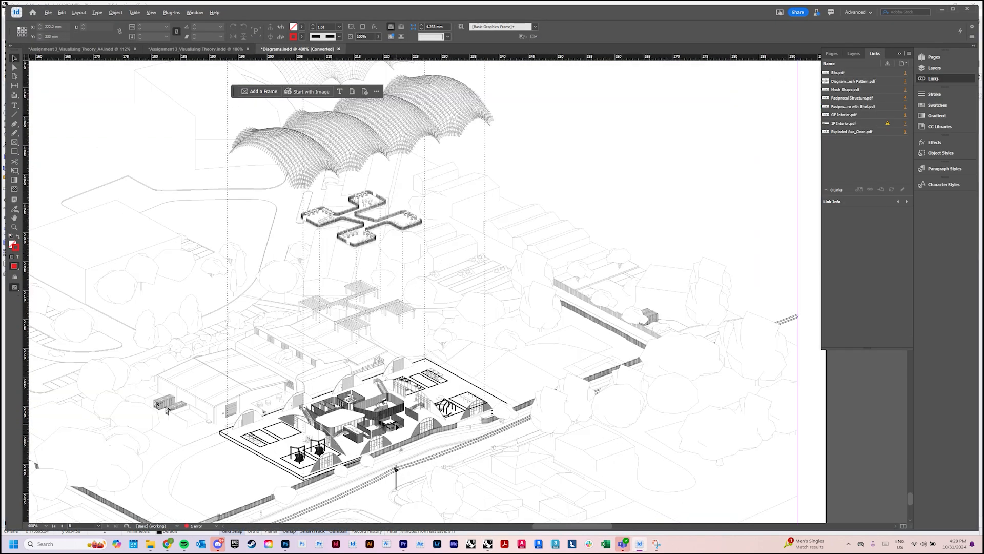
{"action": "scroll", "coordinate": [573, 288], "scroll_direction": "up", "scroll_amount": 6, "text": "alt"}
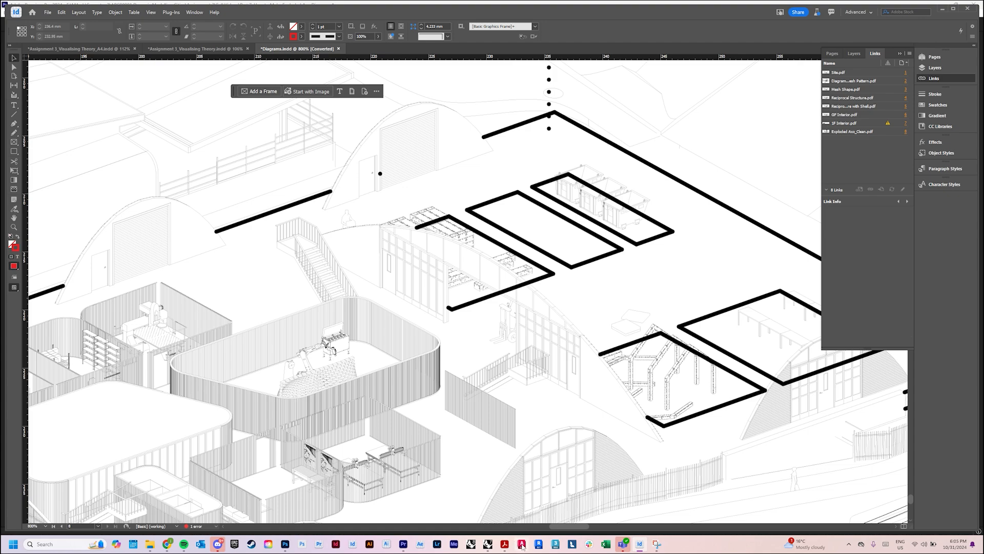
Step: Switch to the portfolio PDF in Acrobat and review the Reciprocal Shed page with the Zoning Axo and Exploded Axo diagrams
{"action": "mouse_move", "coordinate": [505, 544]}
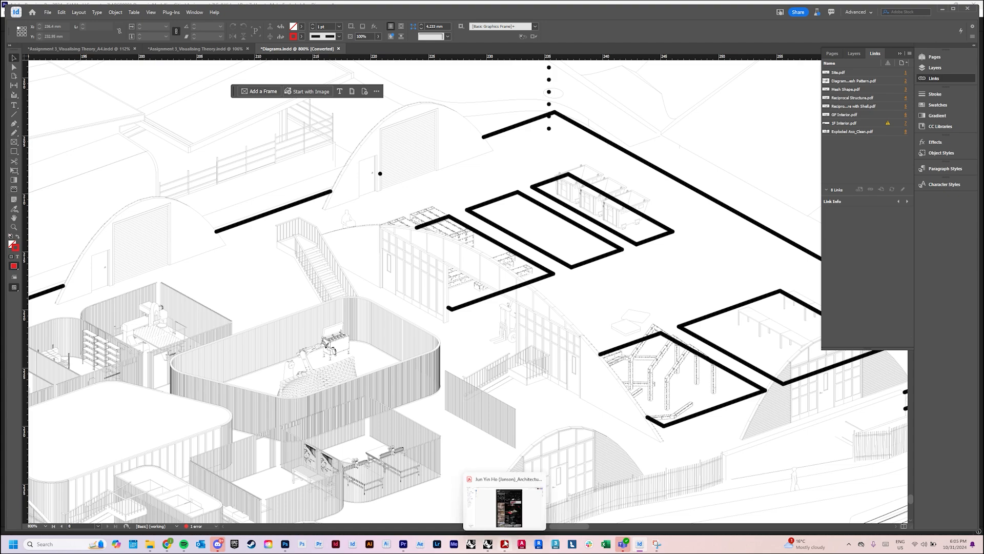
{"action": "left_click", "coordinate": [509, 507]}
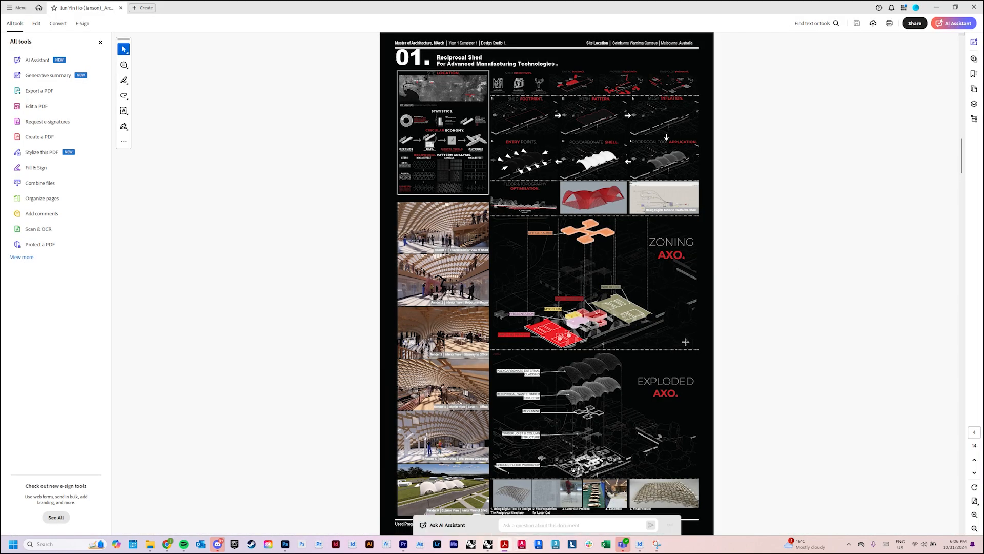
{"action": "scroll", "coordinate": [658, 319], "scroll_direction": "up", "scroll_amount": 3}
{"action": "scroll", "coordinate": [657, 319], "scroll_direction": "down", "scroll_amount": 3}
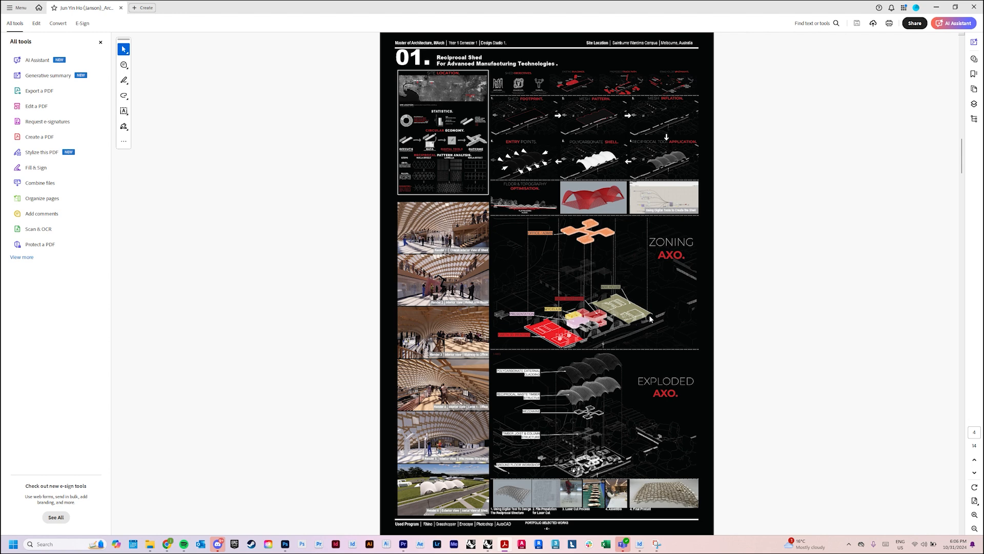